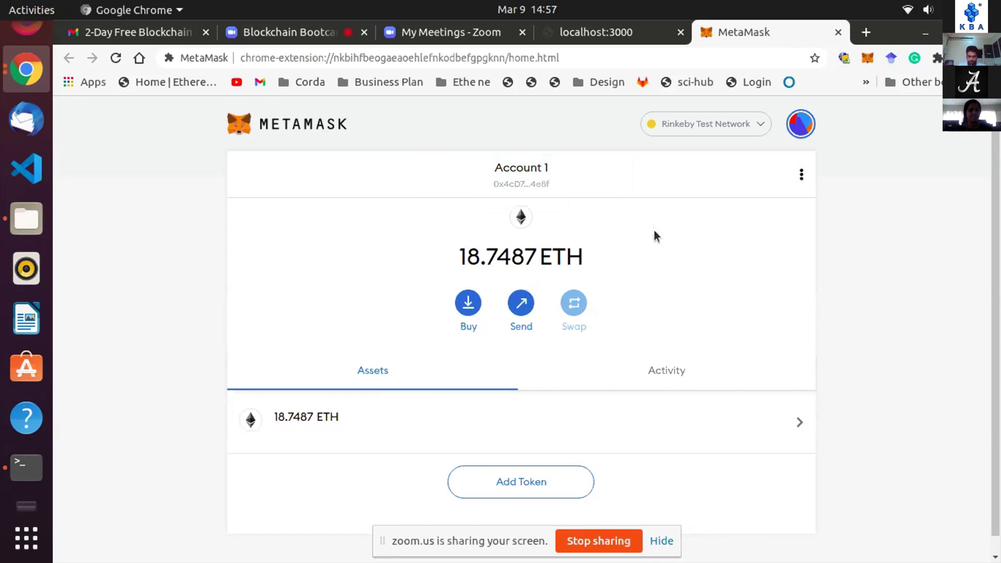
Step: Open the Etherscan blockchain explorer in a new browser tab
left_click(660, 541)
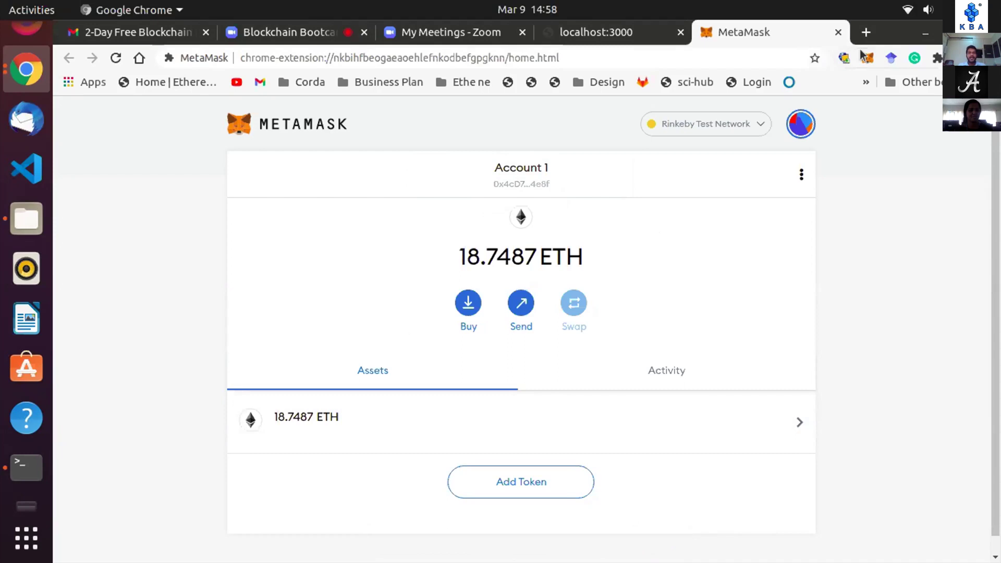
left_click(874, 32)
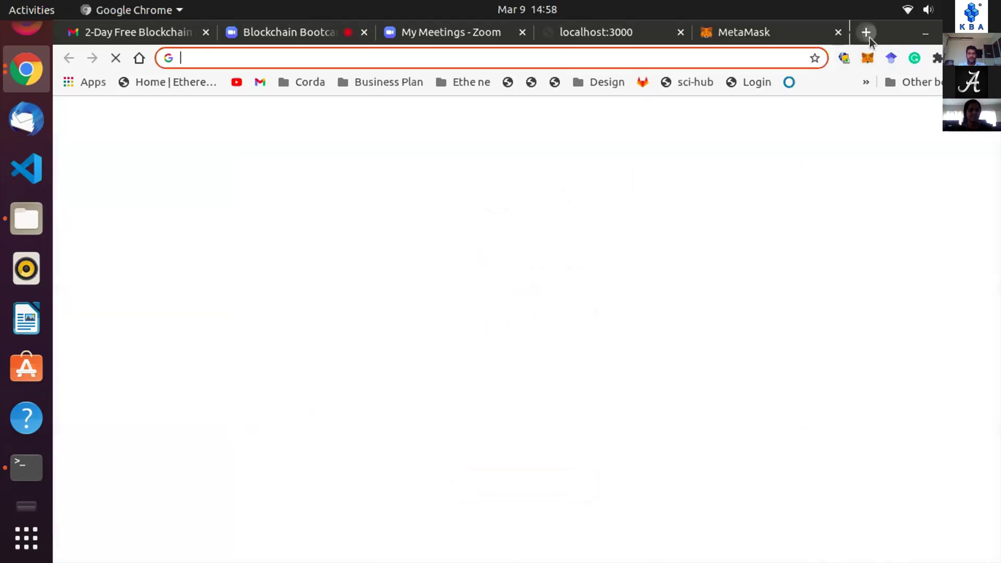
type("ether")
key("Return")
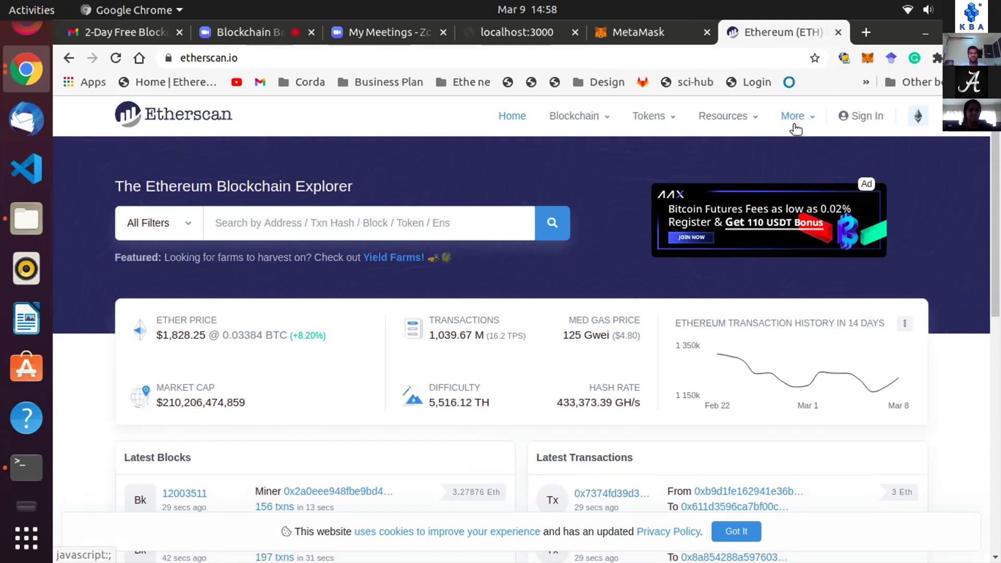
Step: Log in to the KBA certificate site at localhost:3000 by connecting Account 1 from MetaMask
left_click(515, 36)
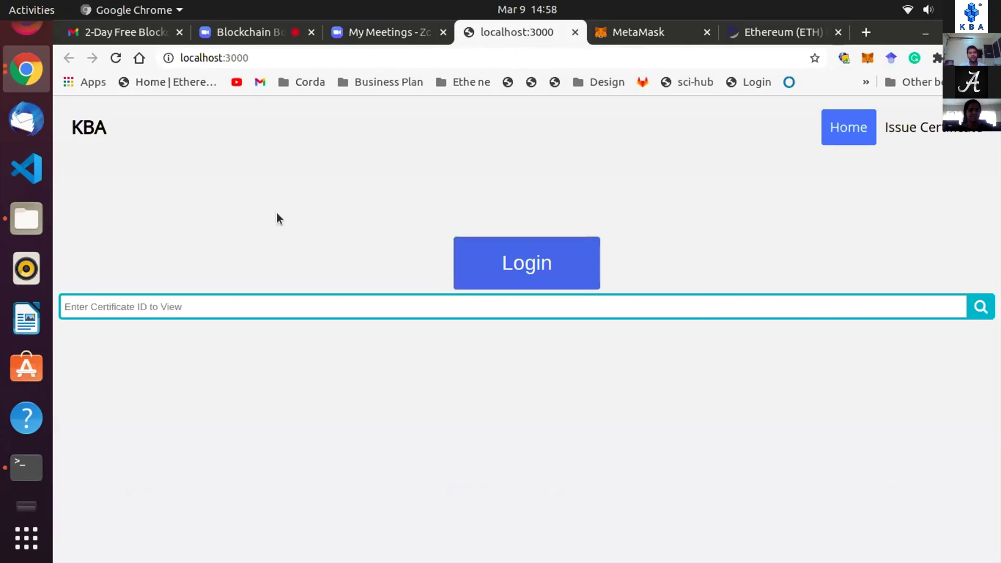
left_click(538, 258)
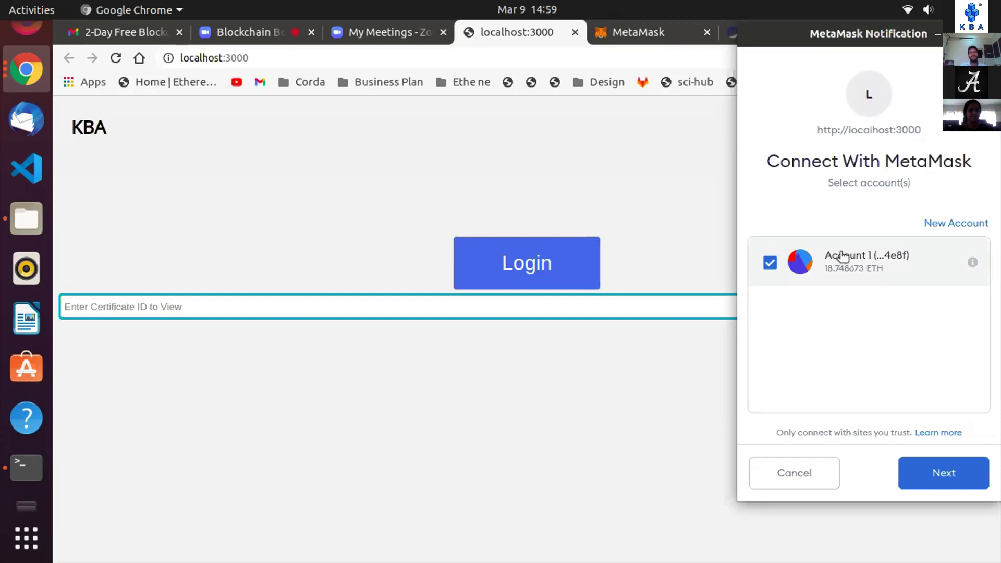
left_click(962, 483)
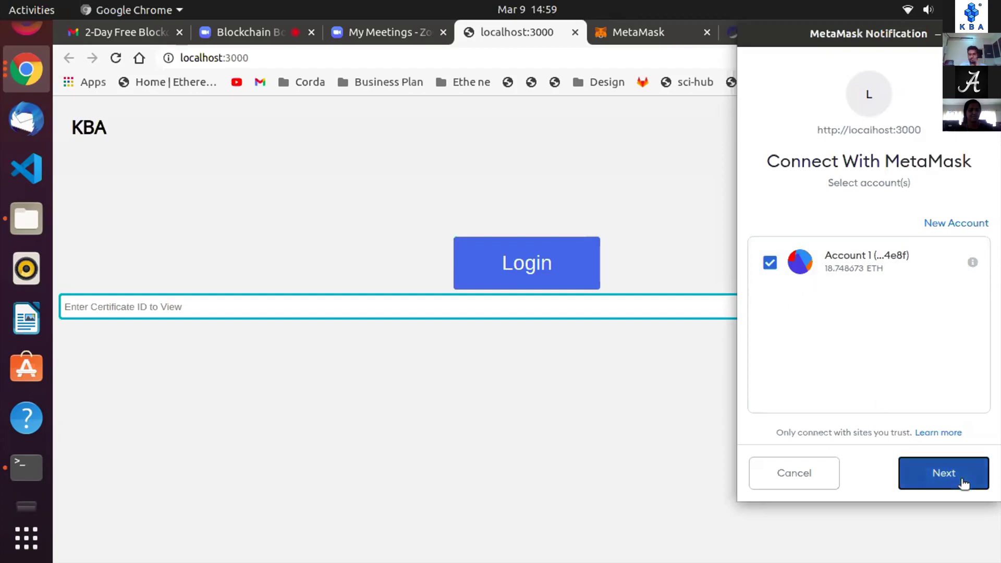
left_click(962, 483)
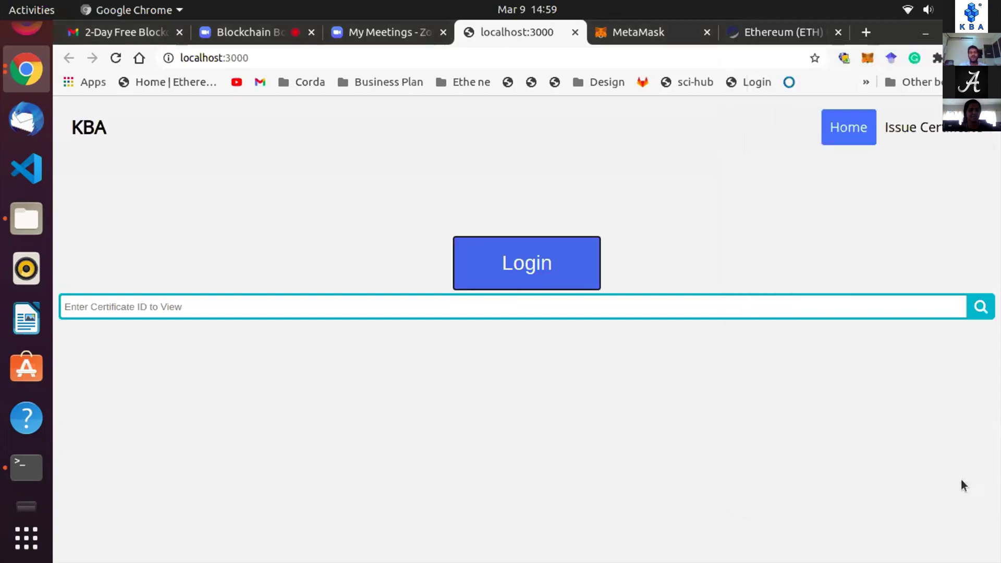
Step: Check in the MetaMask wallet which account is connected to localhost:3000, then close the wallet
left_click(868, 58)
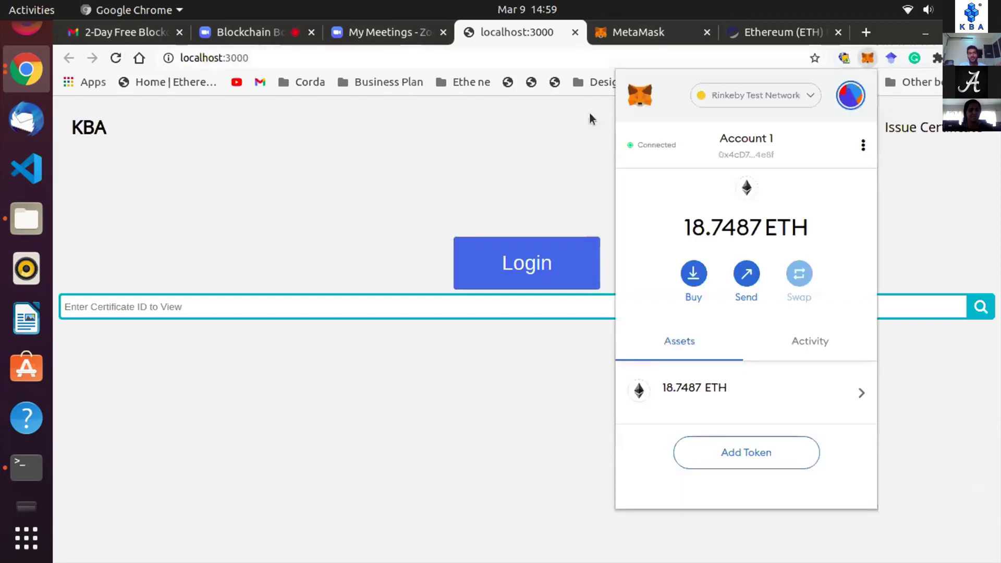
left_click(676, 149)
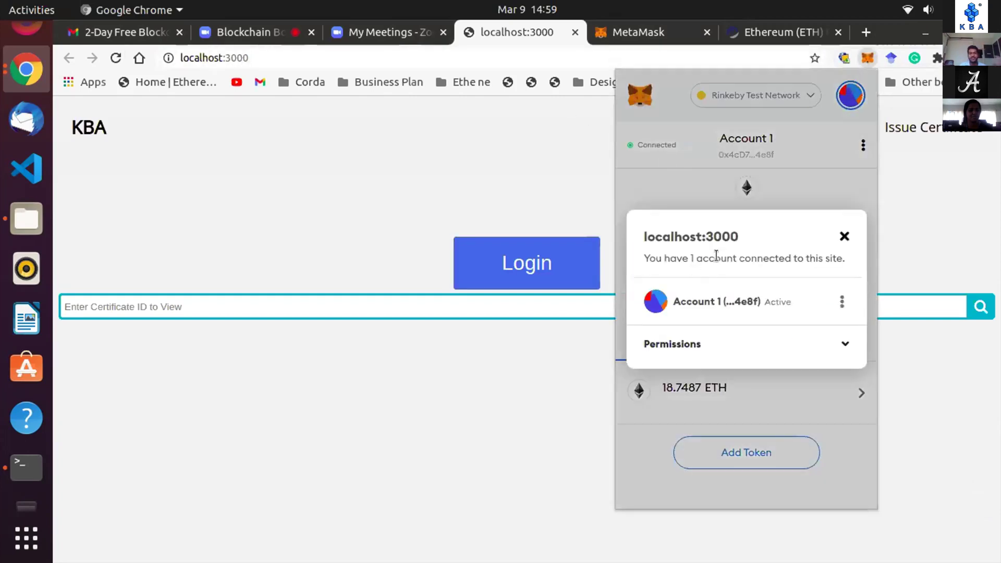
left_click(845, 239)
left_click(275, 130)
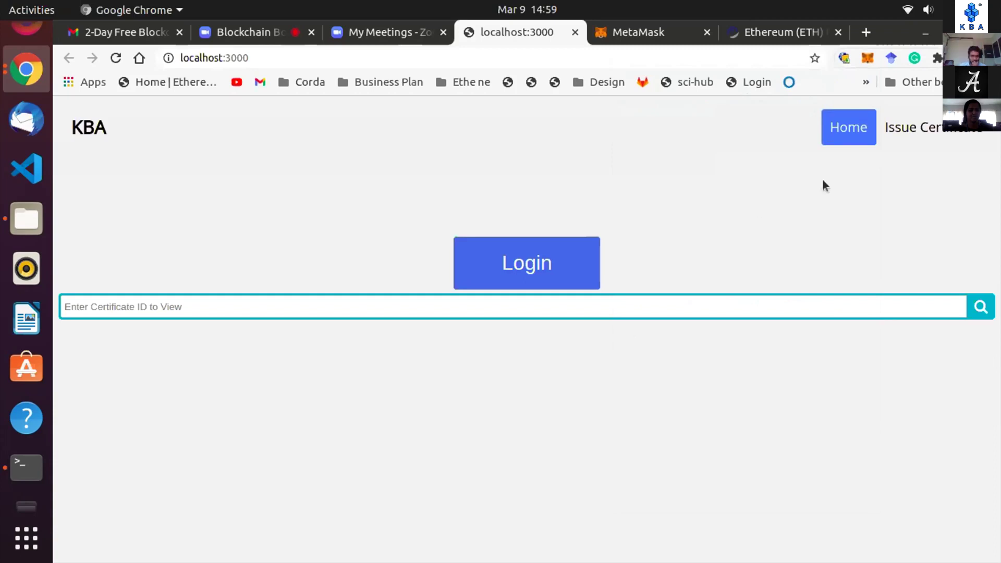
Step: Open the form for issuing a new certificate and enter KBACBA101 as the certificate ID
left_click(910, 133)
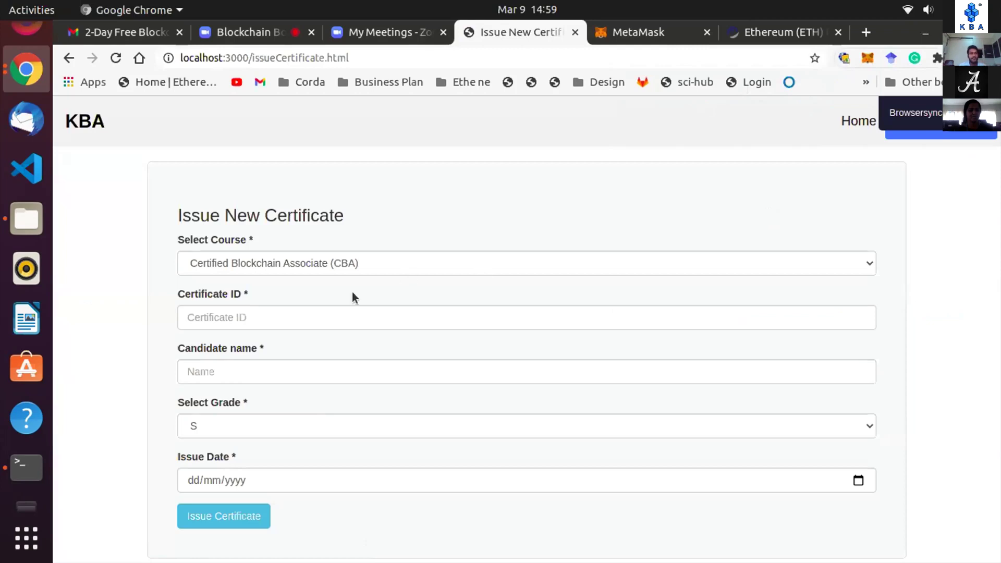
left_click(272, 313)
left_click(168, 328)
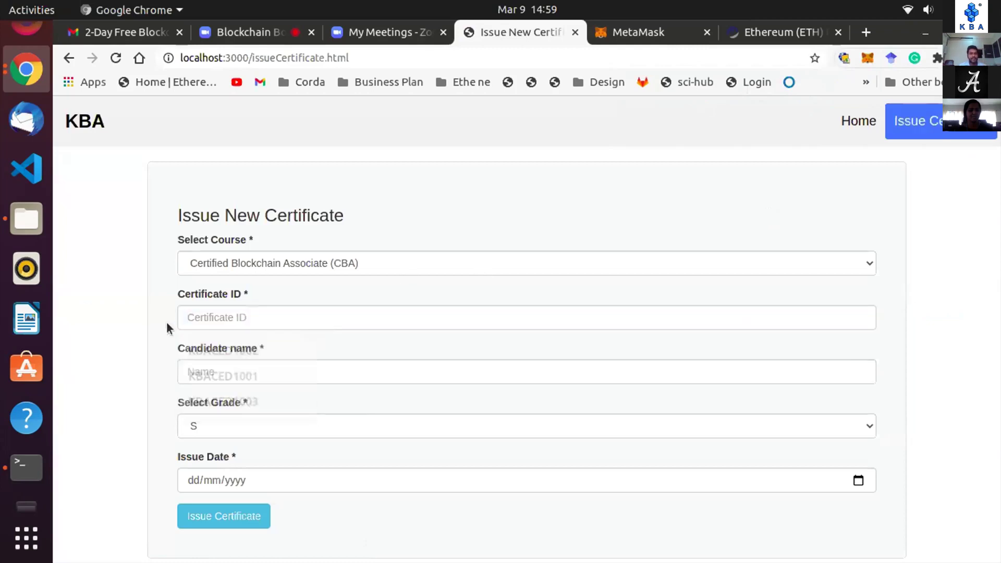
left_click(213, 315)
type("KBACBA")
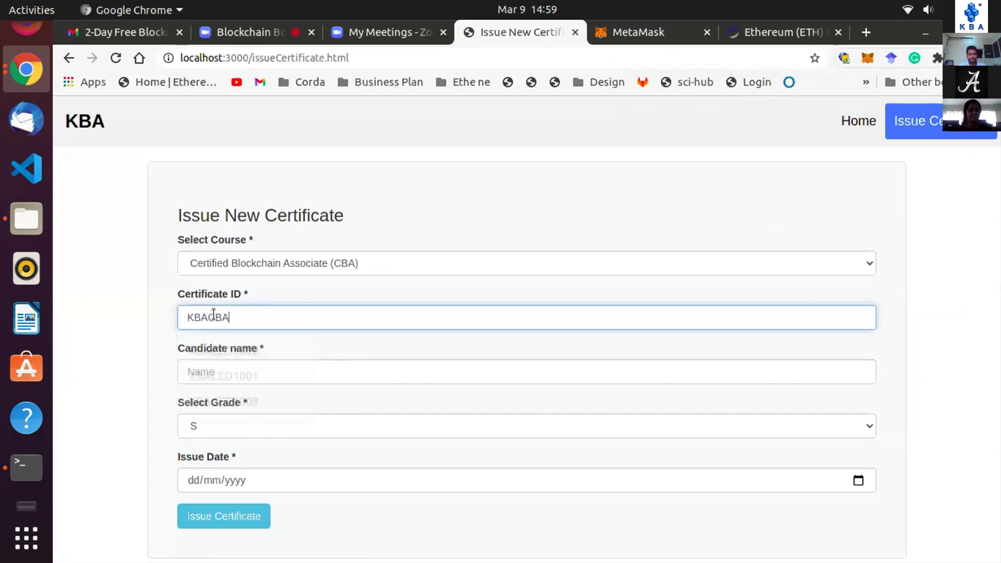
type("101")
key("ctrl+a")
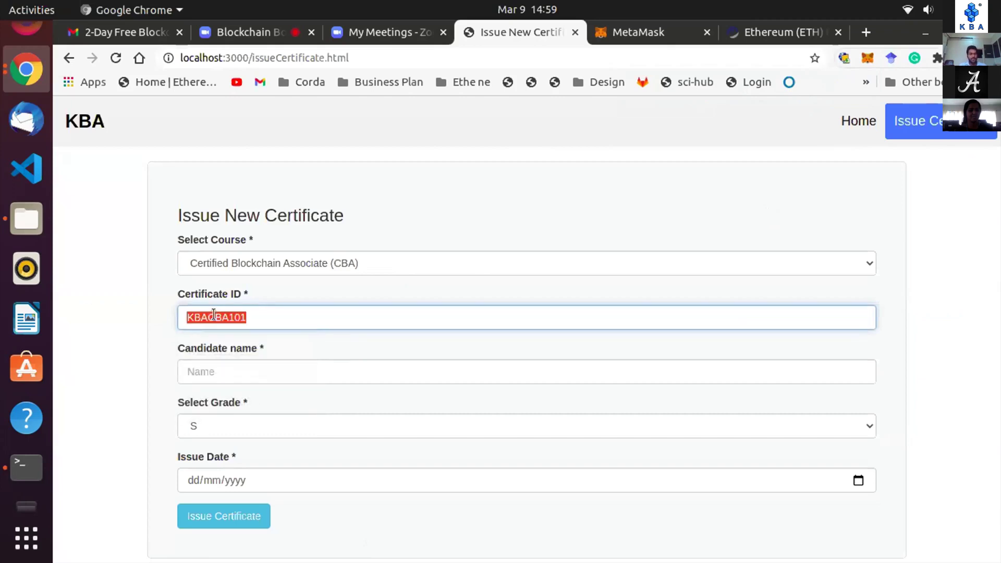
left_click(123, 340)
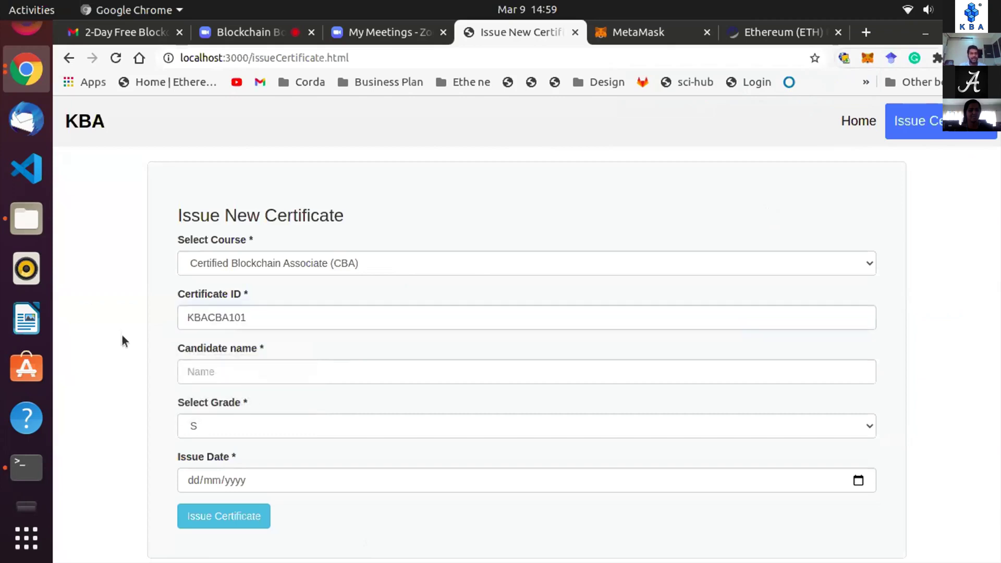
Step: Enter the candidate's name, set the issue date to 09/03/2021 and keep grade S
left_click(211, 373)
type("Anju")
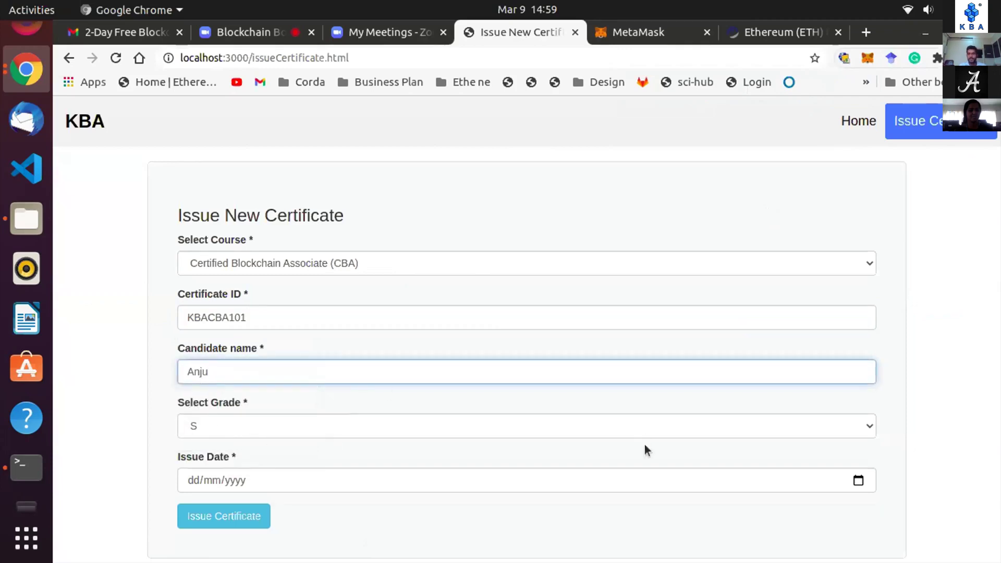
left_click(857, 478)
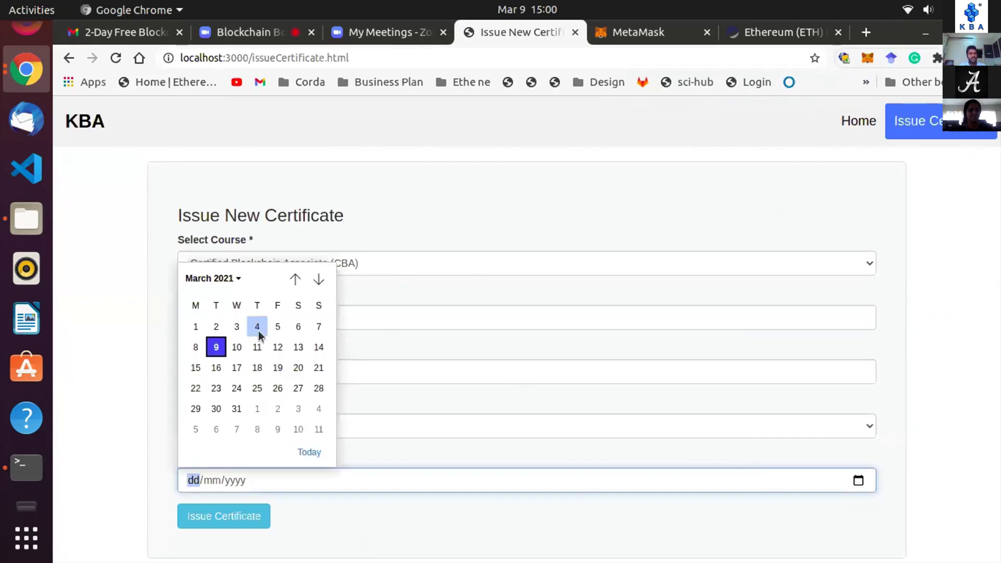
left_click(224, 347)
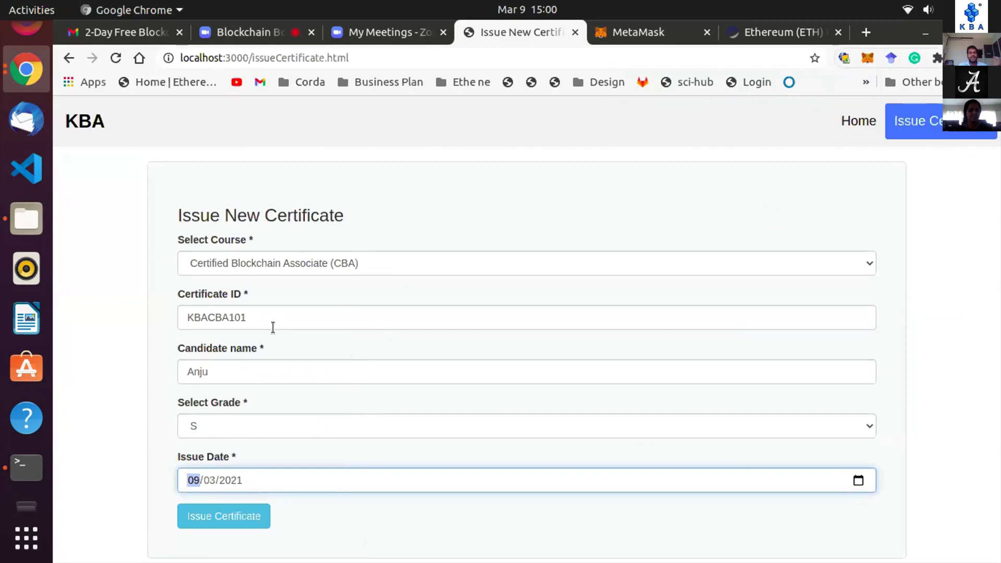
left_click(242, 429)
left_click(242, 428)
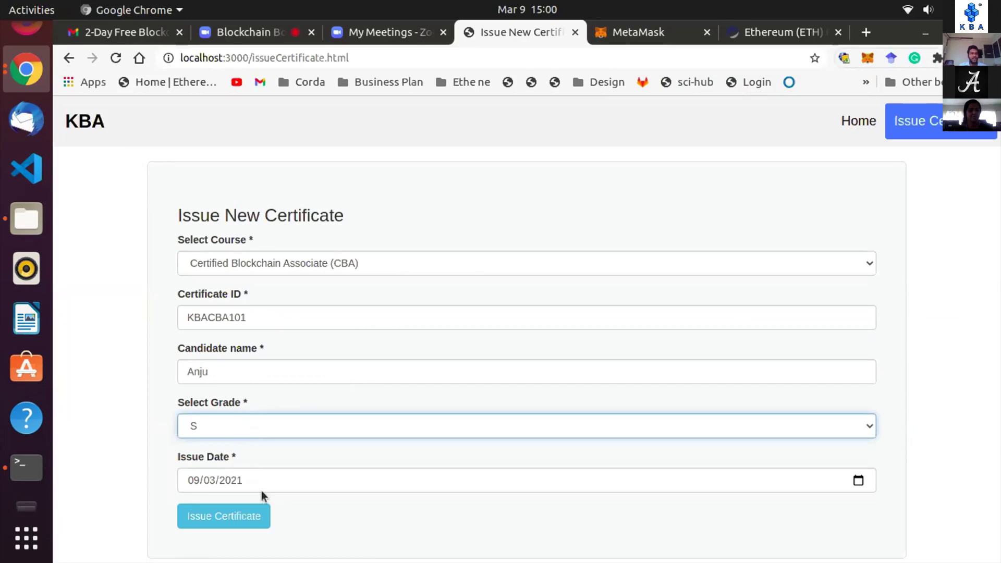
Step: Issue the certificate and confirm its contract interaction in MetaMask with the proposed gas settings
left_click(223, 516)
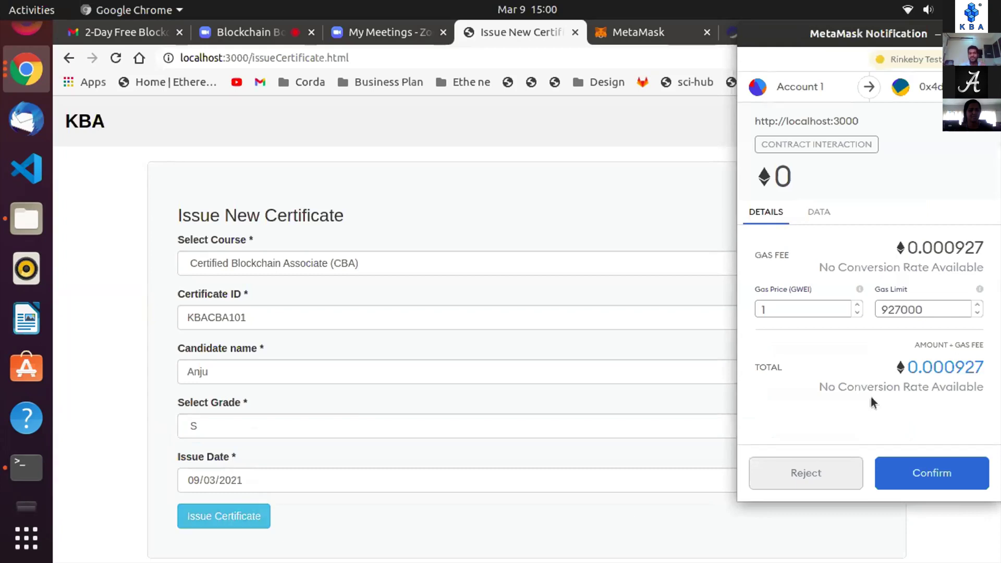
left_click_drag(907, 368, 1000, 379)
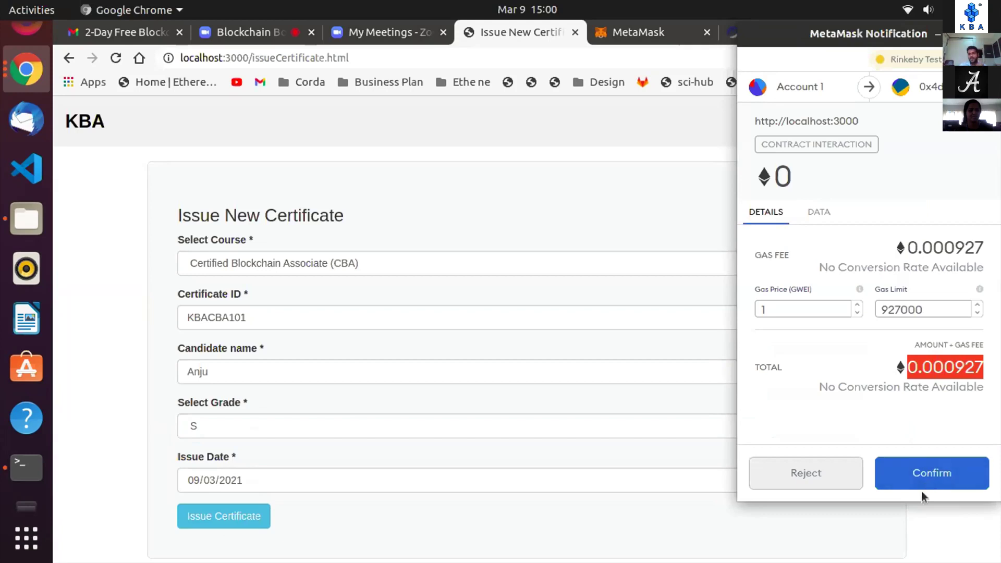
left_click(927, 471)
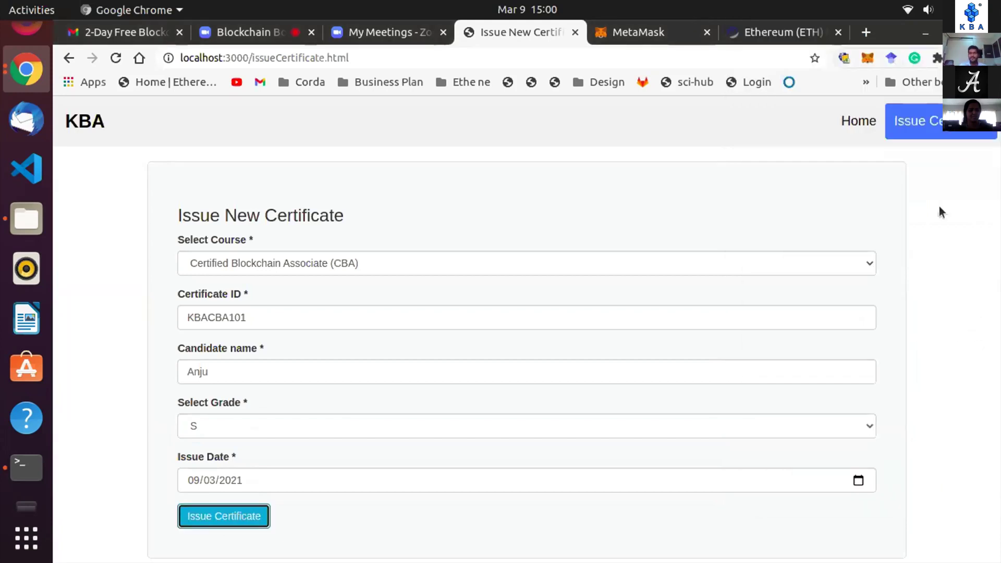
Step: Open the pending contract interaction's details in MetaMask and view the transaction on Etherscan
left_click(867, 60)
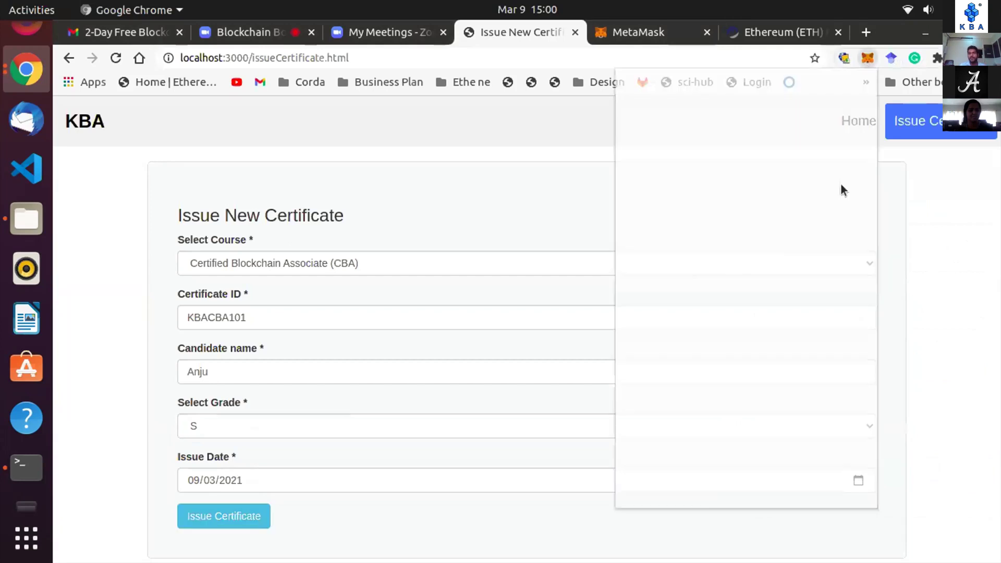
left_click(714, 372)
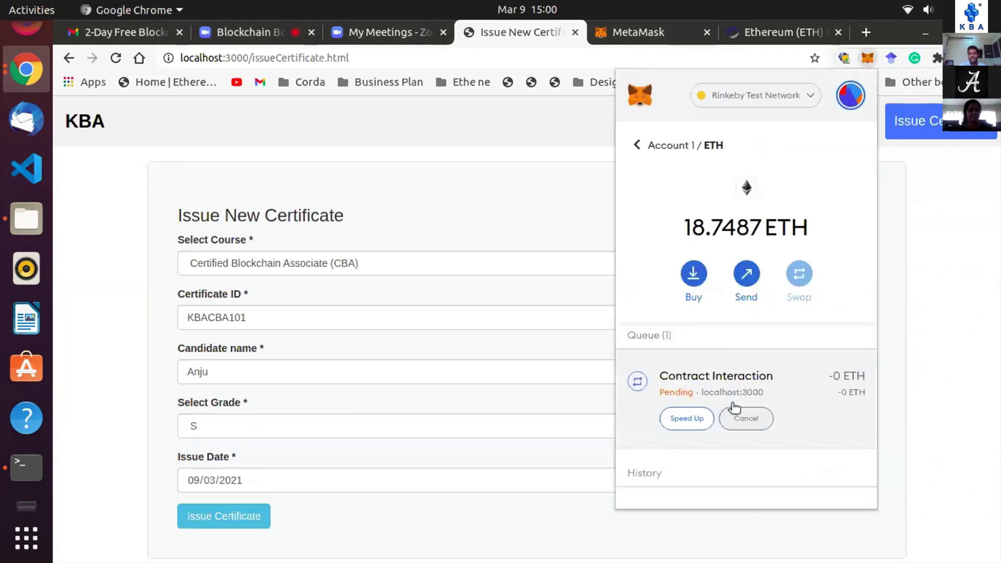
left_click(713, 402)
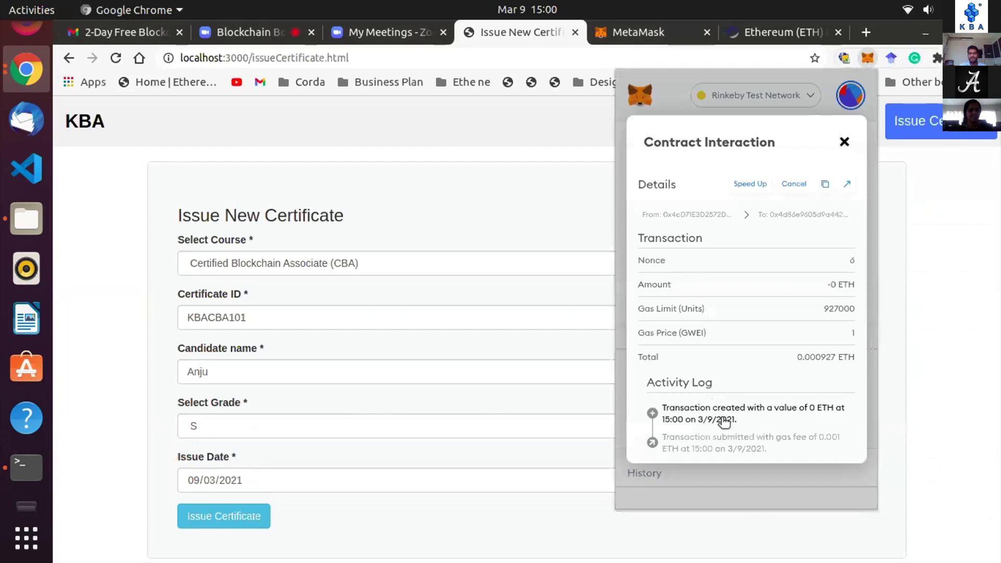
left_click(721, 417)
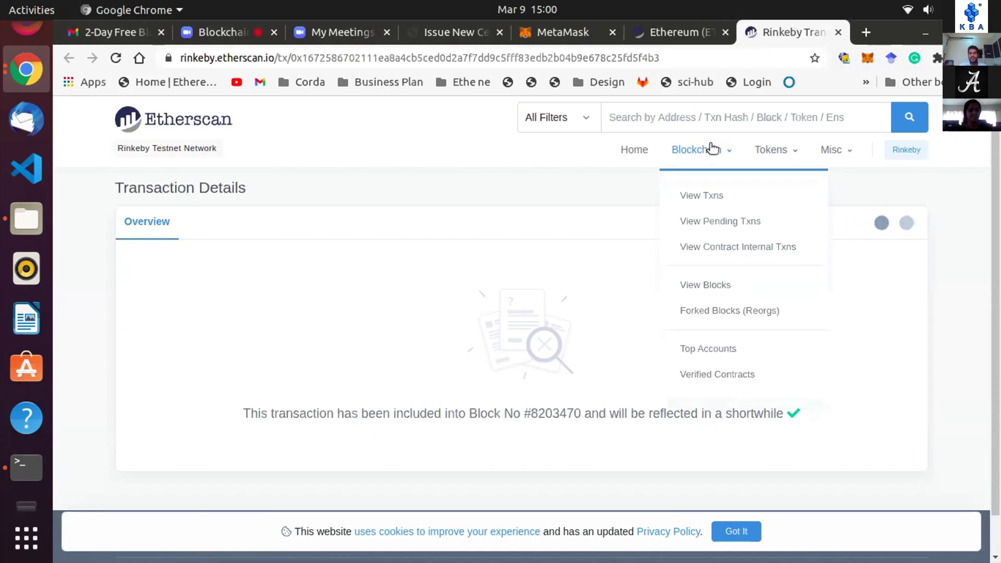
Step: Return to the certificate form's page and dismiss the certificate issue alert
left_click(580, 28)
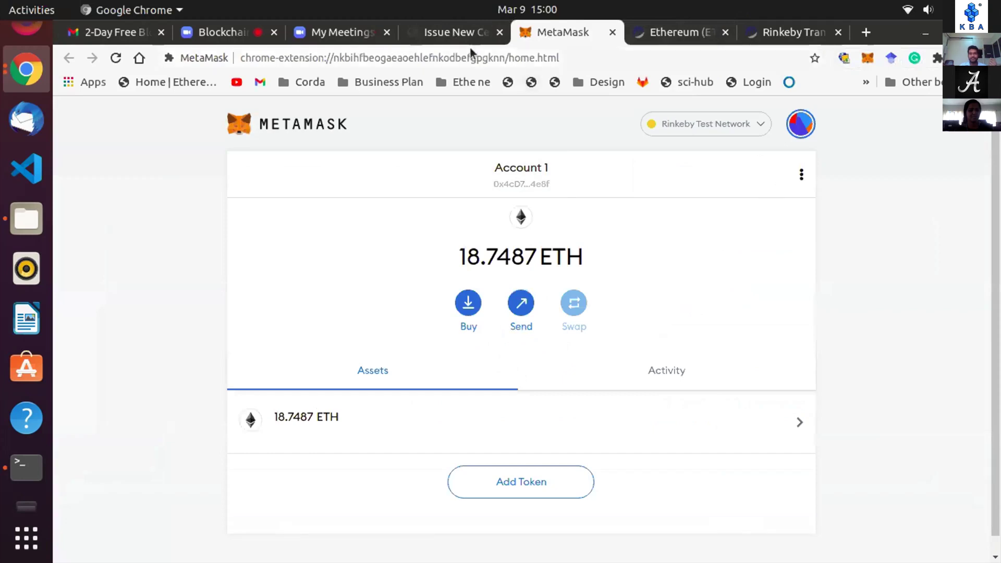
left_click(456, 33)
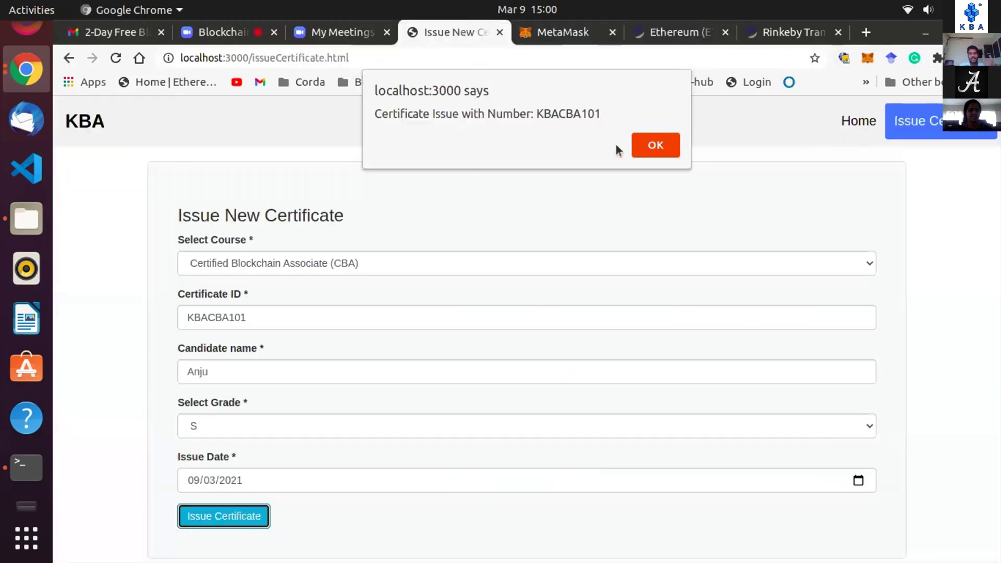
left_click(663, 148)
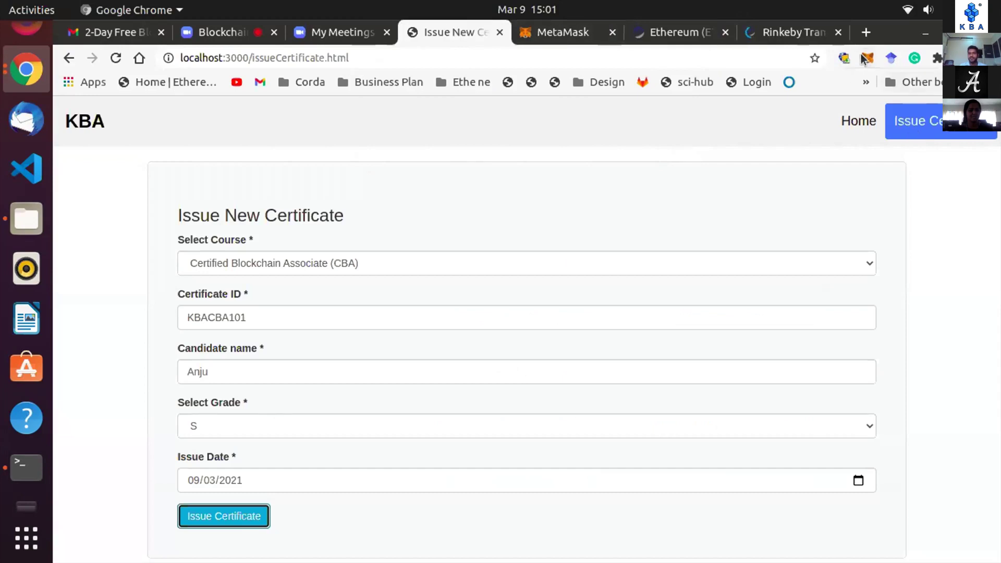
Step: Go back to the Rinkeby transaction page on Etherscan and expand its full transaction details
left_click(777, 33)
scroll(318, 342, "down", 3)
scroll(318, 342, "up", 2)
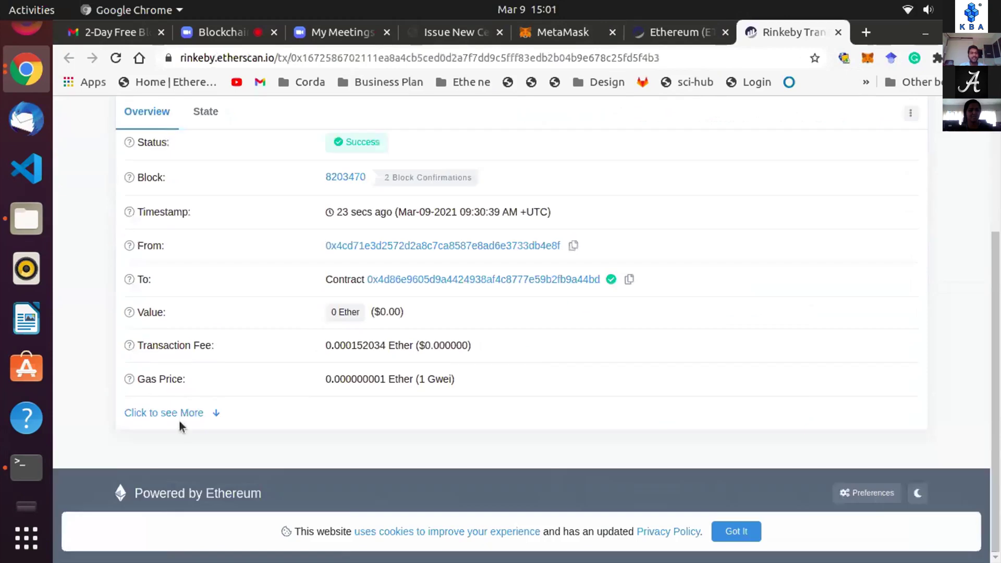
left_click(190, 413)
scroll(255, 334, "up", 4)
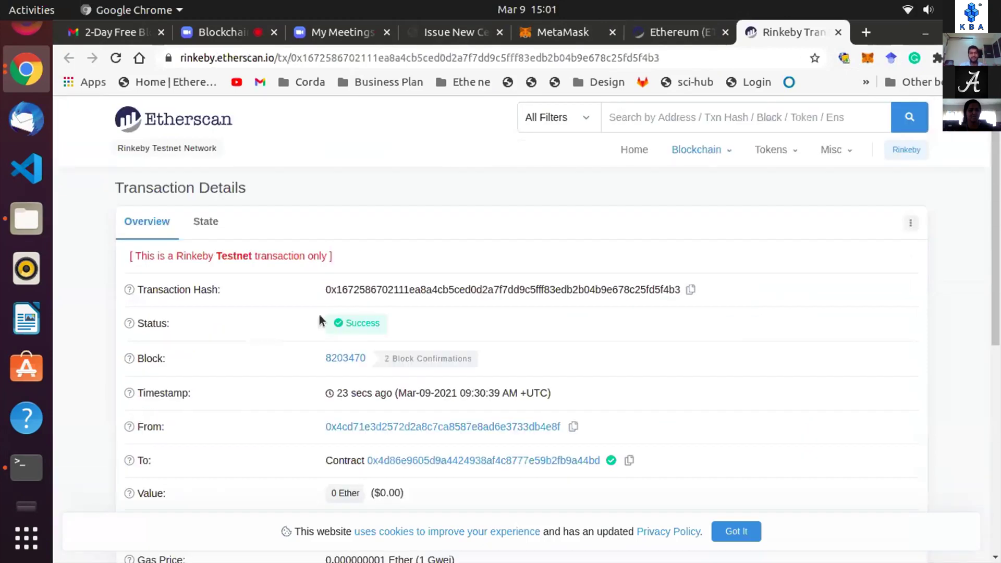
Step: Examine the transaction's hash, status, block, timestamp and recipient contract on the Etherscan page
scroll(320, 314, "down", 2)
double_click(371, 232)
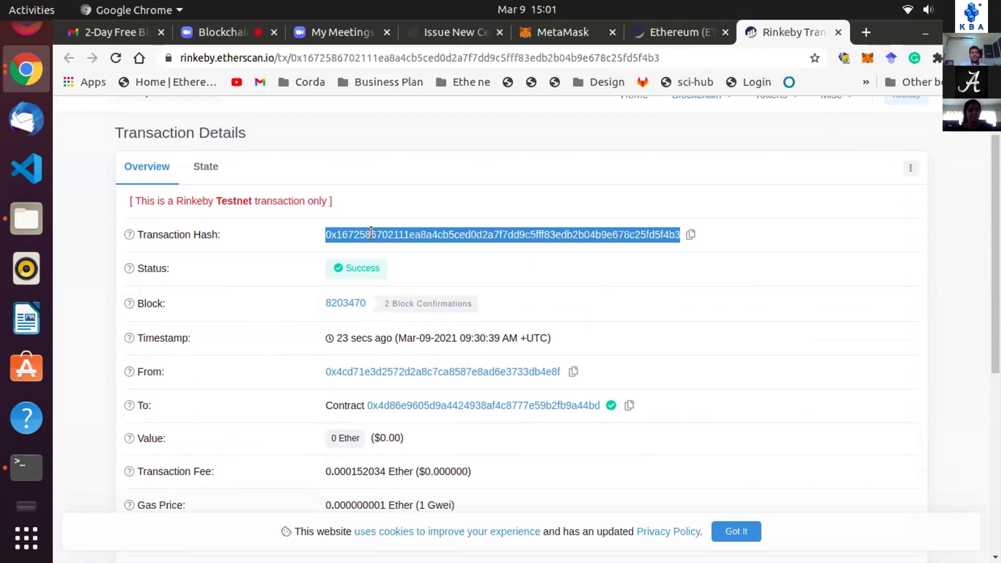
left_click_drag(324, 233, 677, 231)
mouse_move(343, 265)
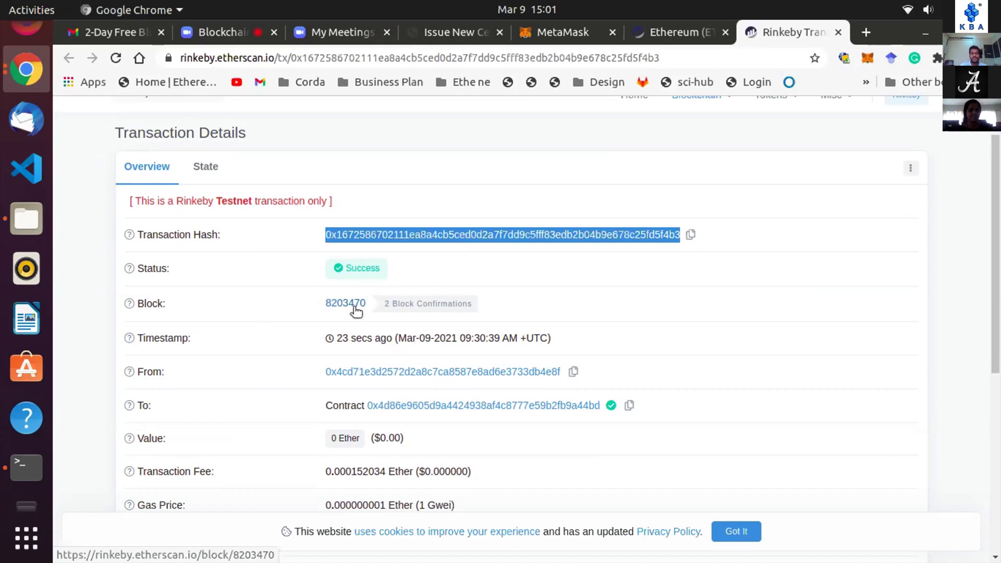
scroll(356, 311, "down", 3)
left_click(360, 255)
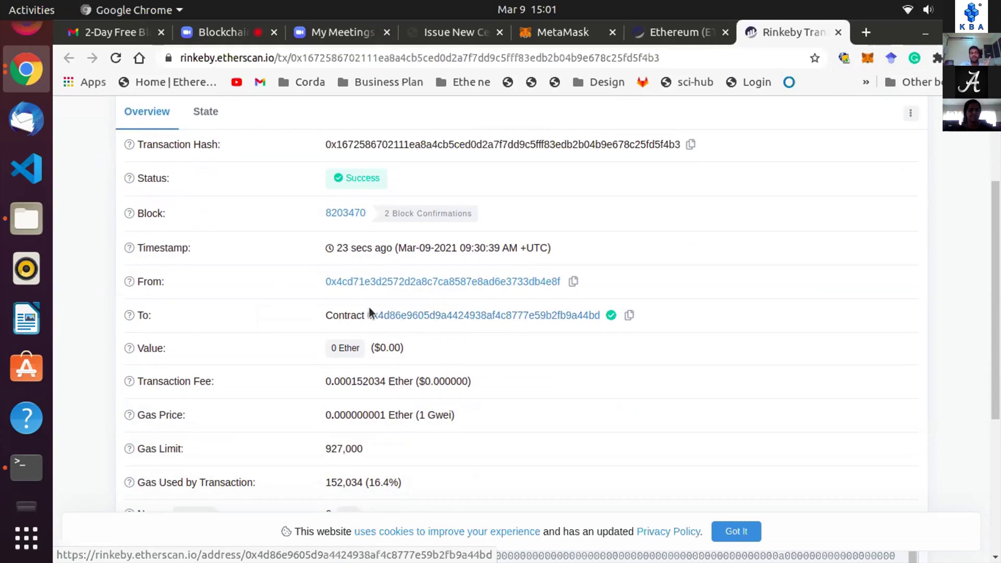
double_click(347, 313)
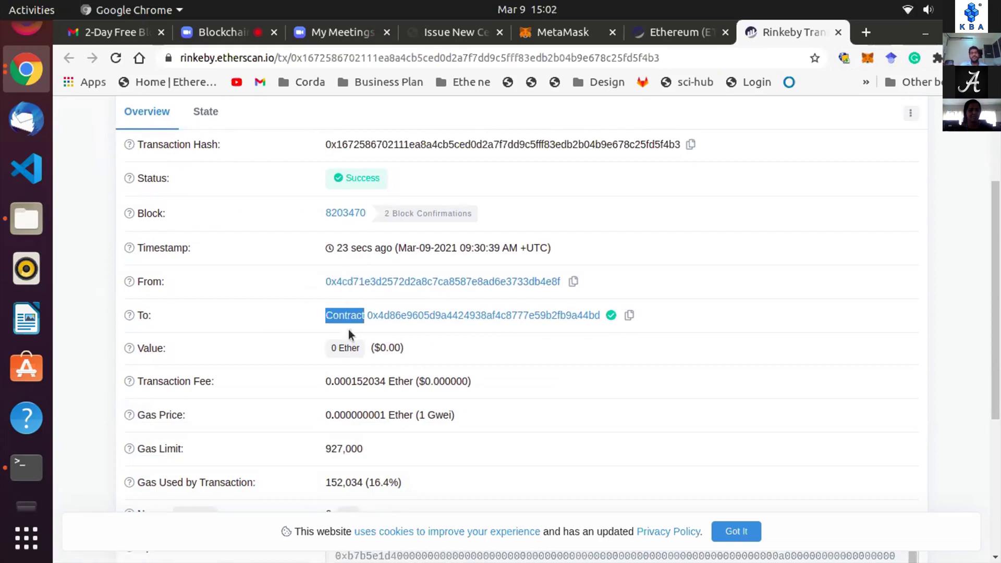
Step: Try to decode the transaction's input data on the Etherscan page and switch it back to the original view
scroll(349, 330, "down", 3)
mouse_move(349, 220)
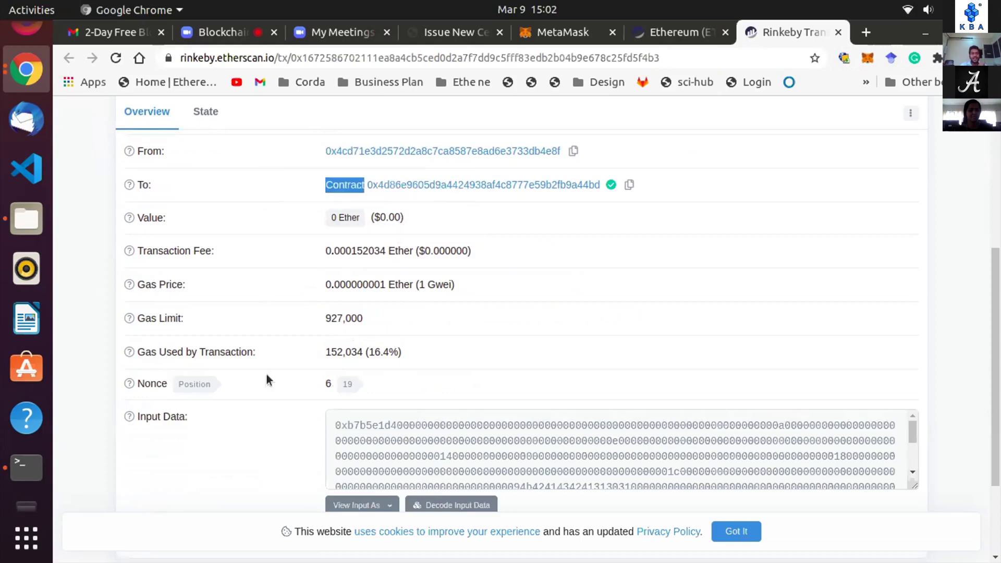
scroll(266, 379, "down", 3)
left_click(447, 384)
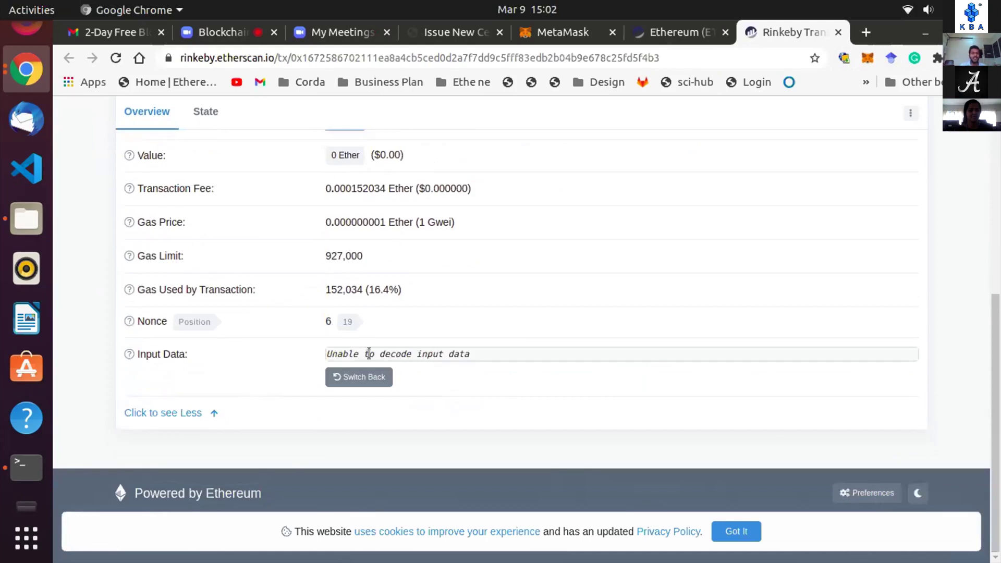
left_click(362, 376)
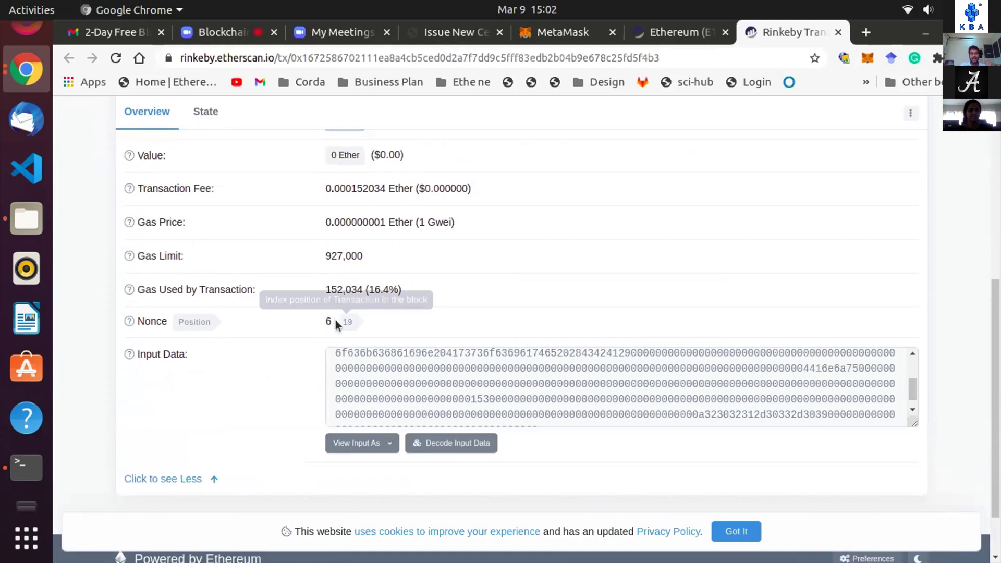
Step: Examine the transaction's nonce, block position, gas used and raw input data
left_click_drag(324, 321, 380, 320)
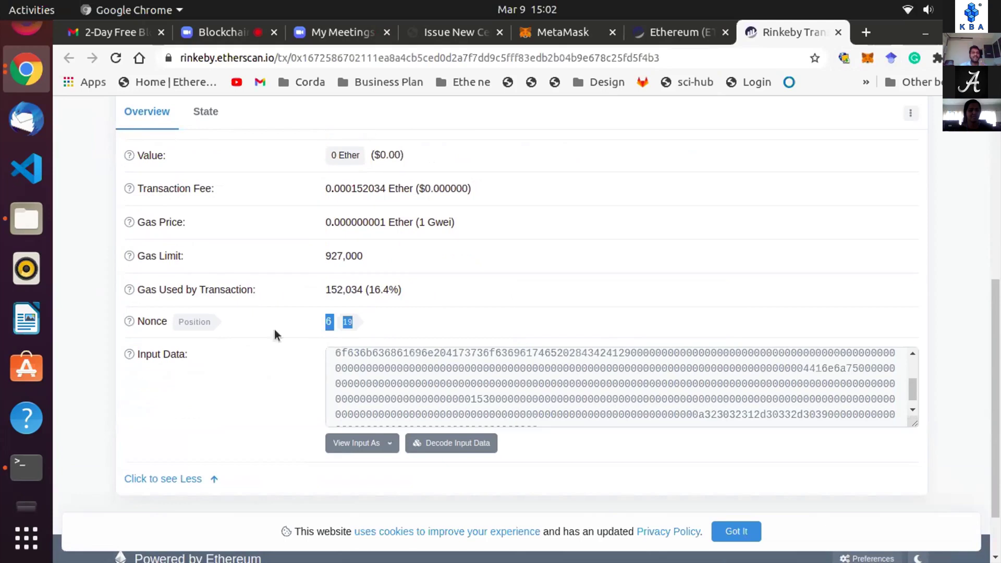
left_click(336, 286)
double_click(336, 287)
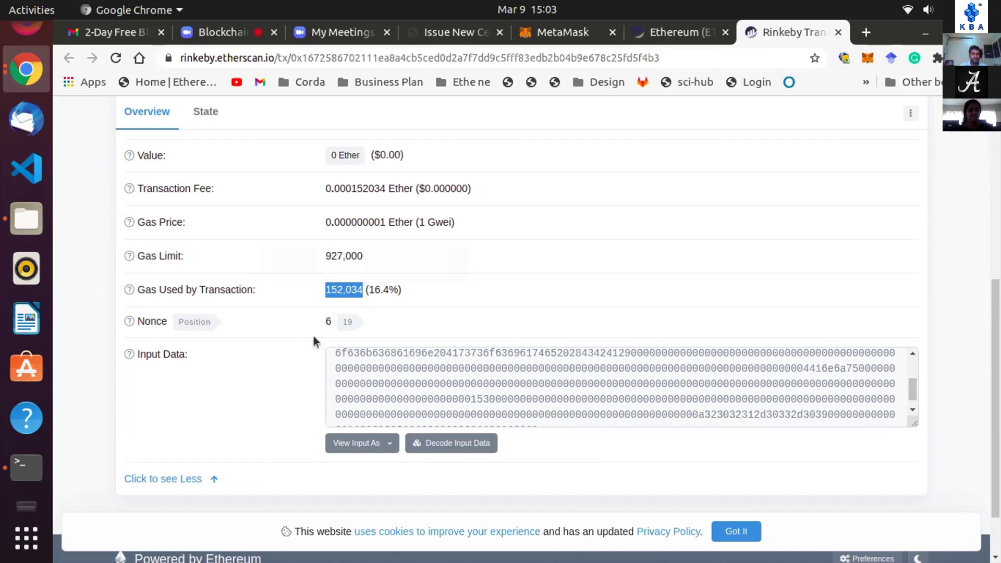
scroll(383, 388, "down", 1)
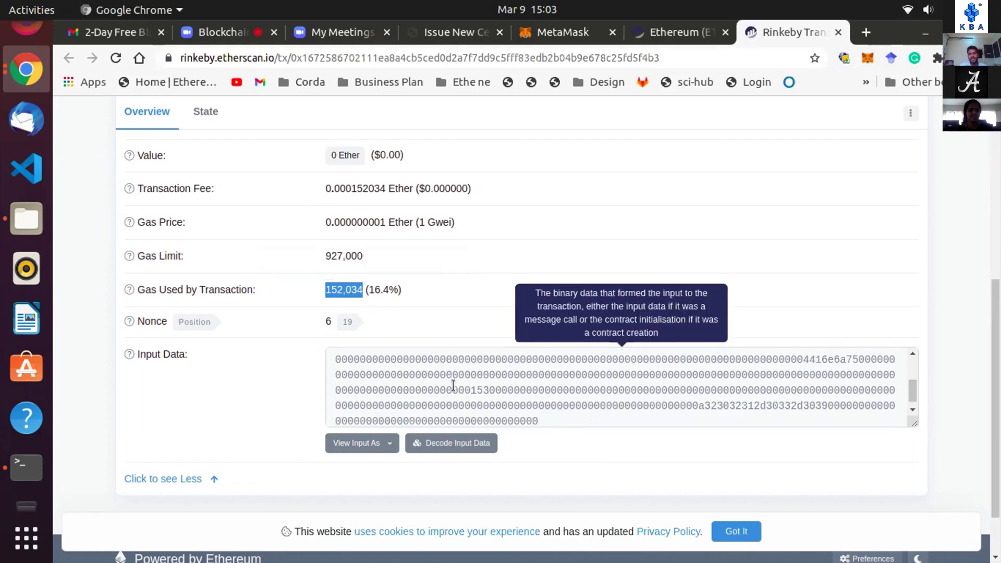
Step: Compare the certificate form's entries with the transaction's input data and review the full transaction details on Etherscan
left_click(457, 32)
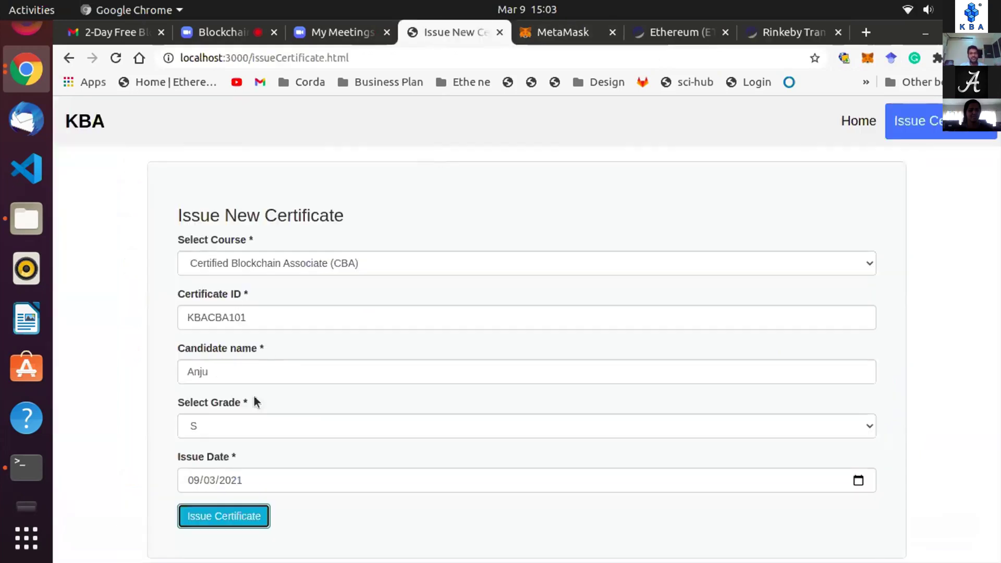
left_click(804, 31)
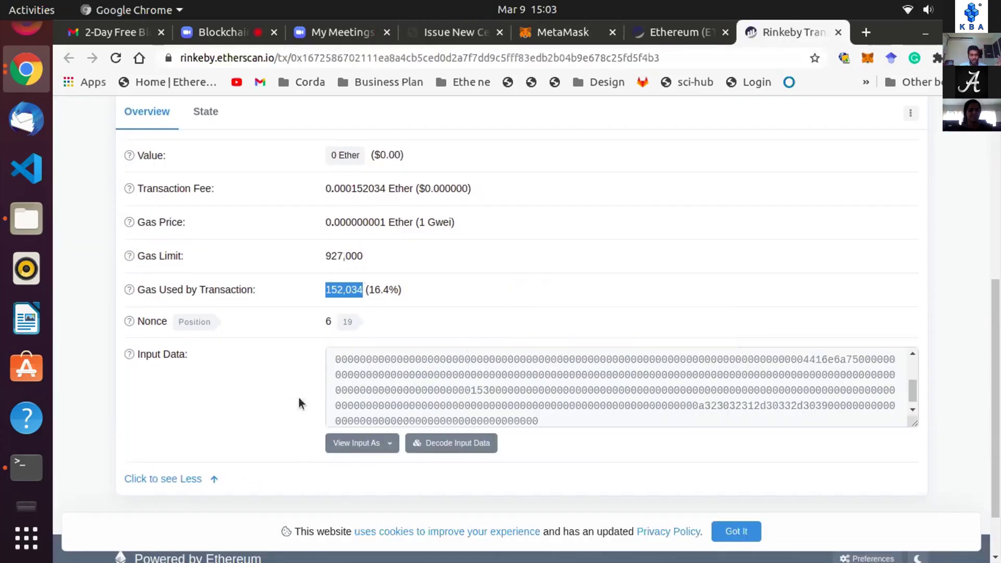
scroll(441, 401, "down", 1)
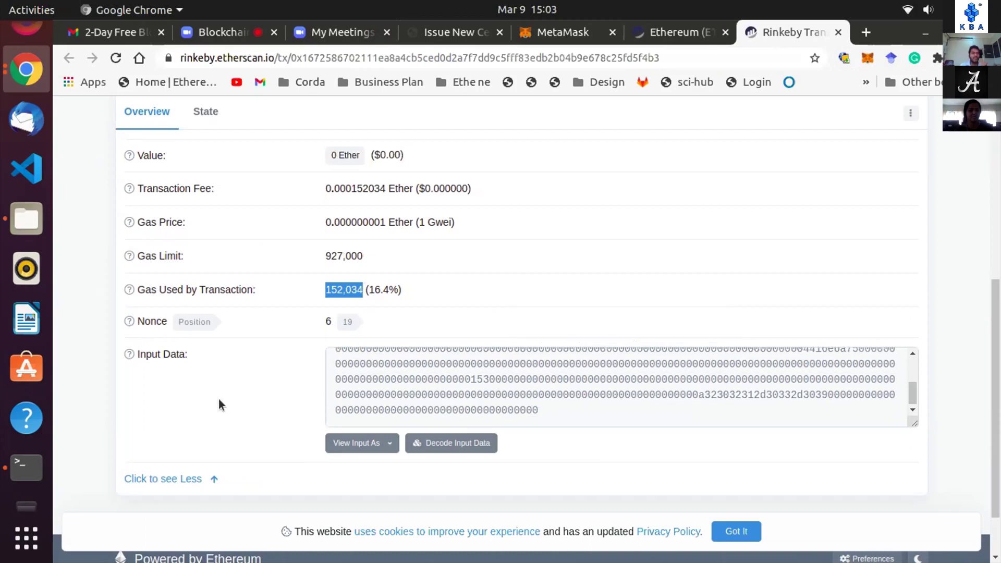
scroll(219, 401, "up", 5)
scroll(279, 337, "up", 2)
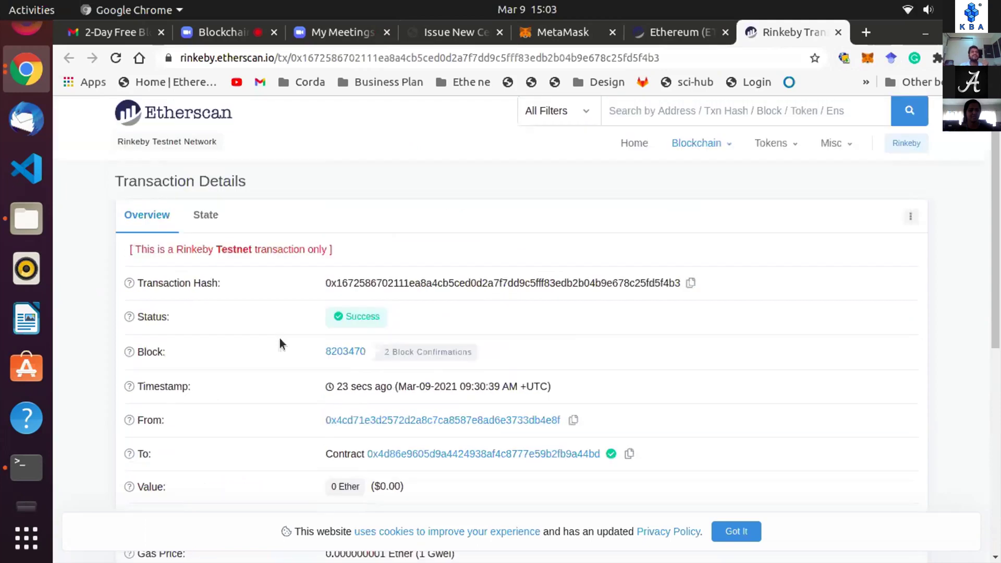
scroll(280, 338, "down", 6)
scroll(279, 338, "up", 6)
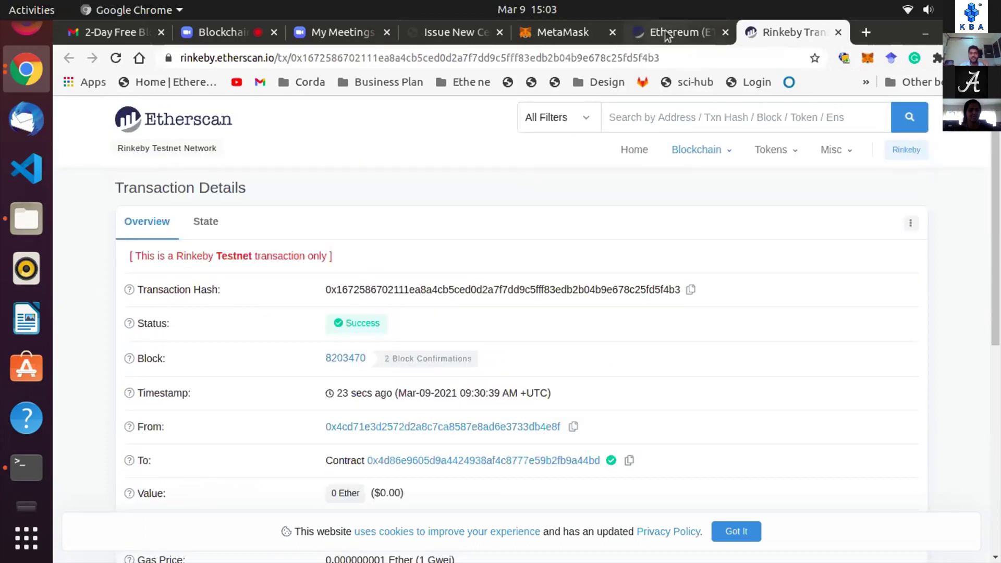
Step: Copy the certificate ID from the issue form, look up KBACBA101 on the KBA home page and inspect the certificate
left_click(561, 32)
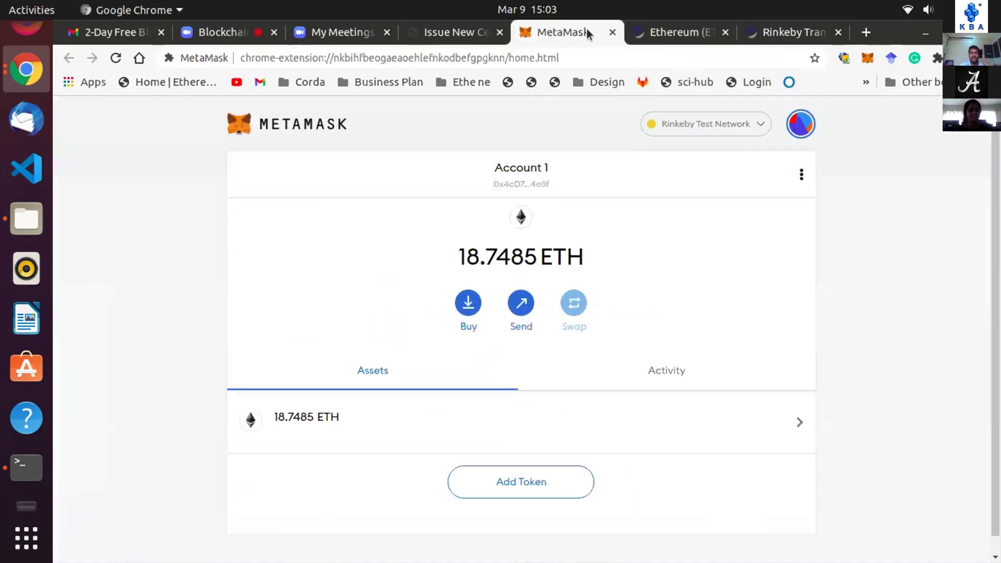
left_click(444, 33)
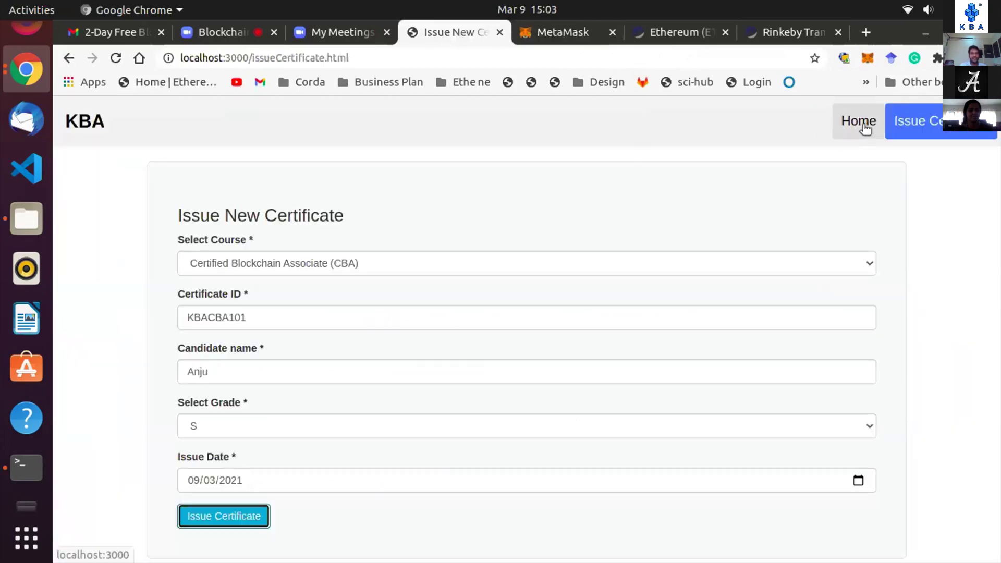
double_click(309, 312)
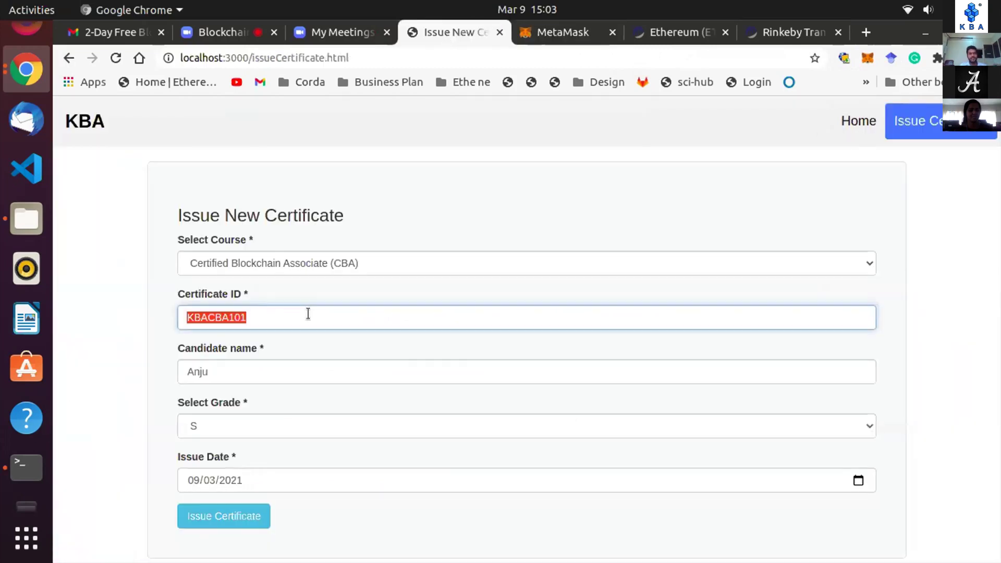
left_click(859, 120)
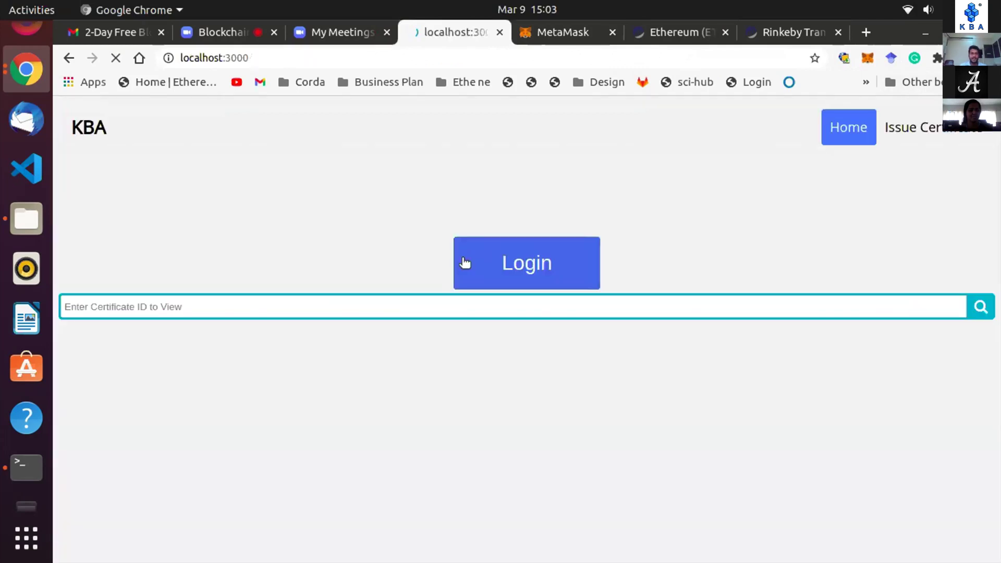
left_click(386, 304)
type("KBACBA101")
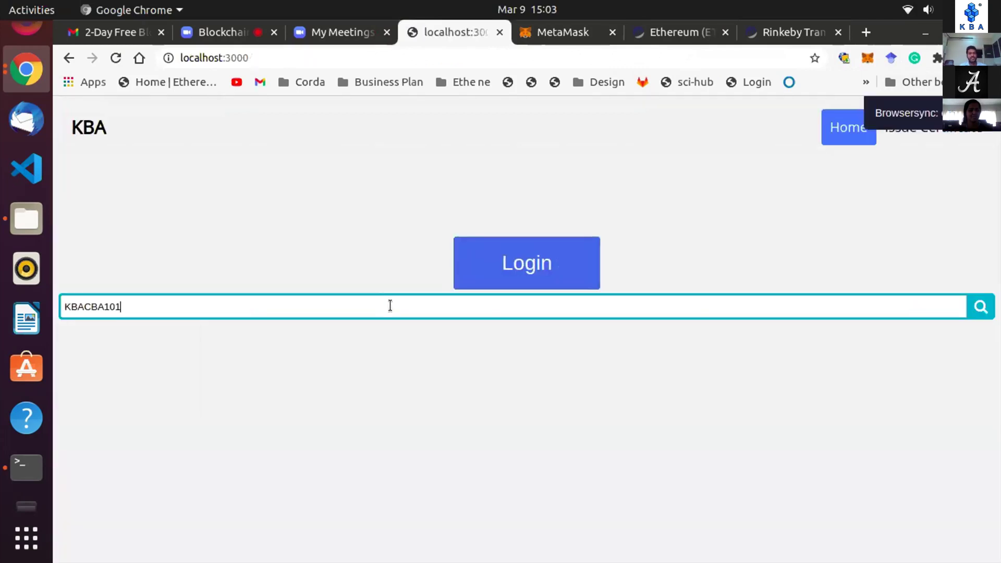
left_click(982, 308)
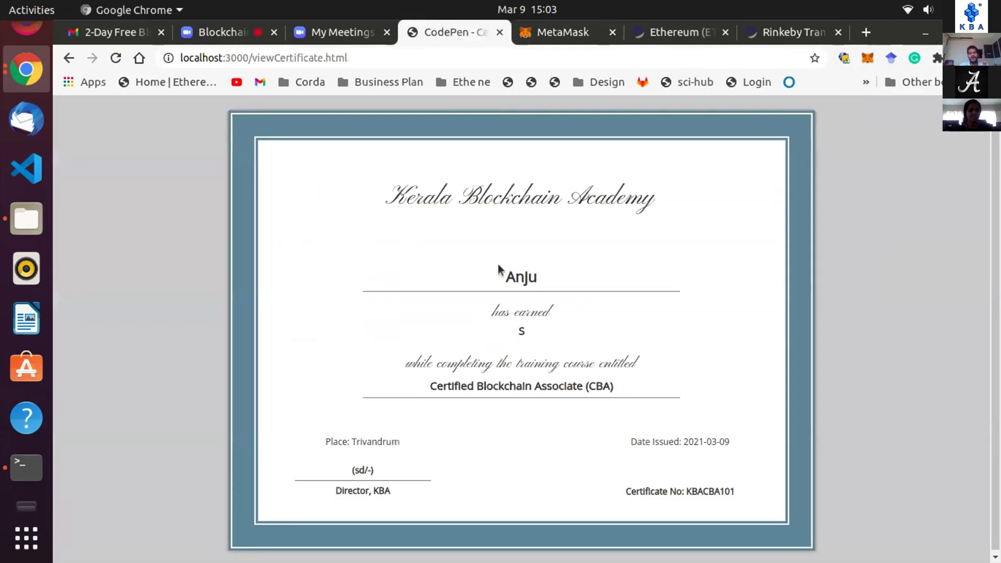
left_click_drag(602, 282, 600, 284)
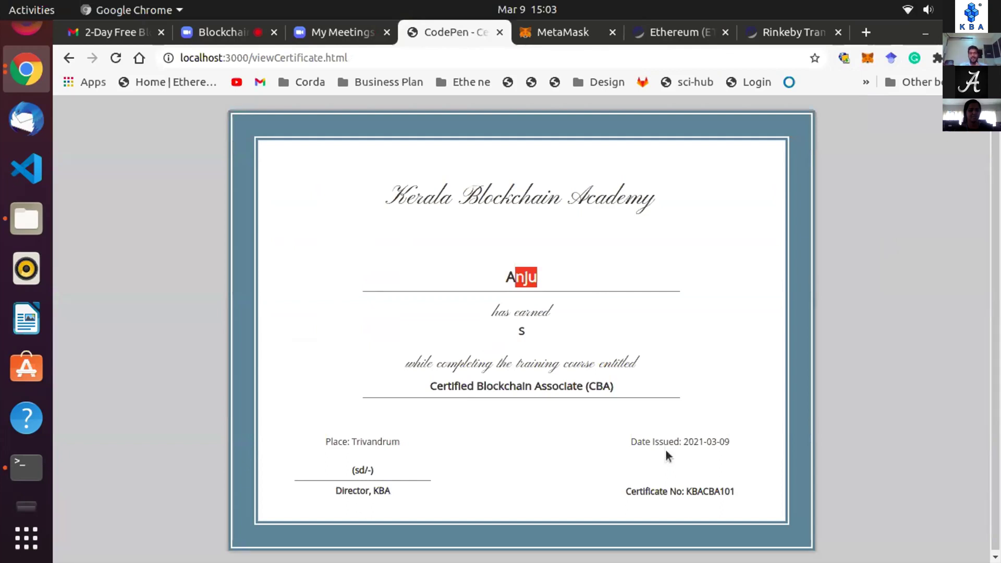
left_click(667, 303)
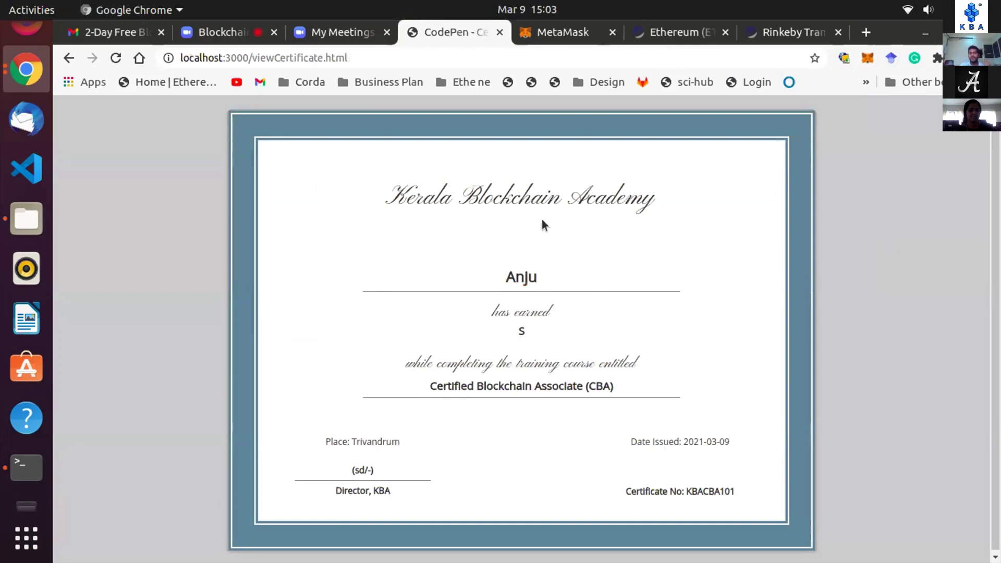
Step: Start a new certificate for the Certified Hyperledger Fabric Developer course with certificate ID KBACHD
left_click(69, 65)
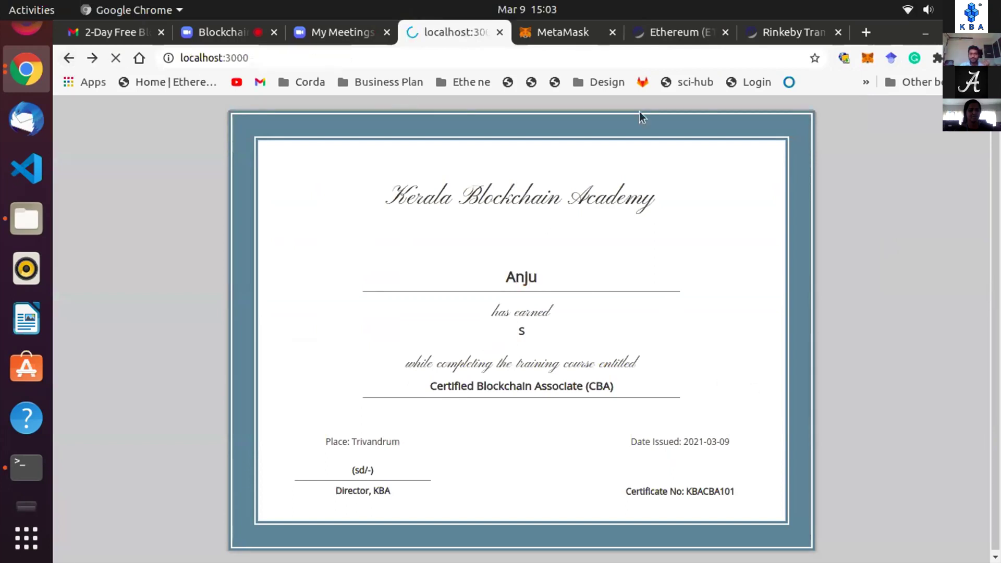
left_click(910, 132)
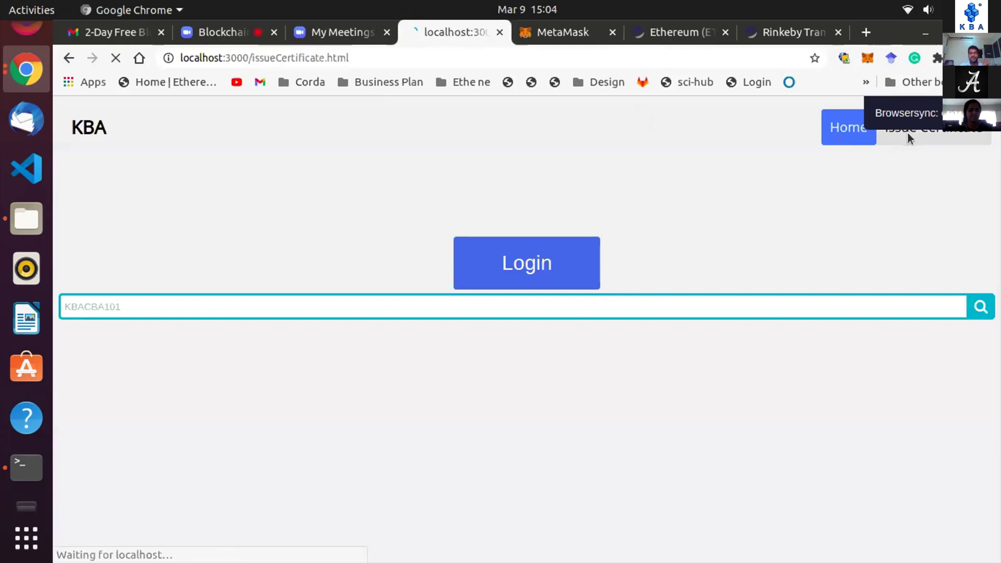
left_click(312, 260)
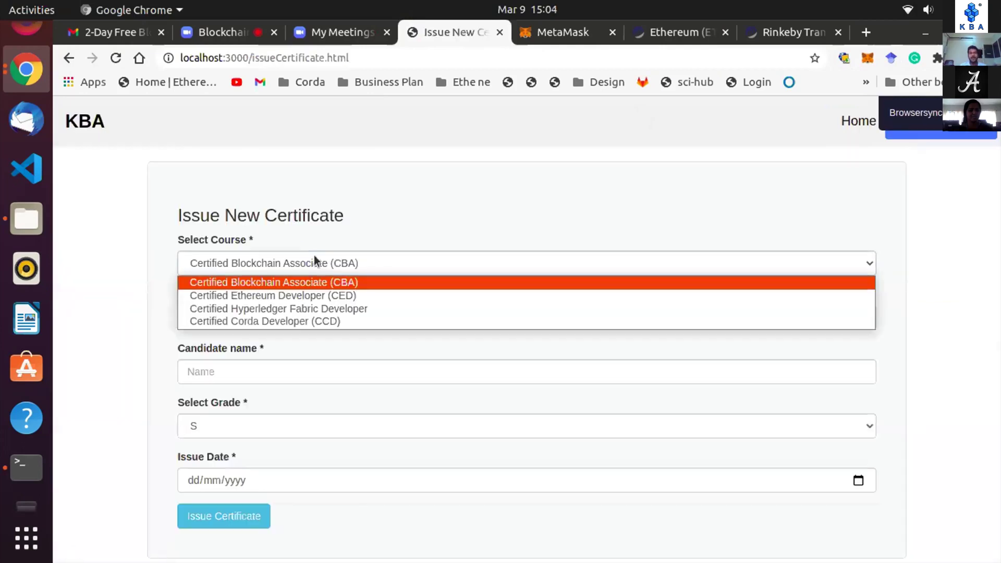
left_click(319, 306)
left_click(275, 317)
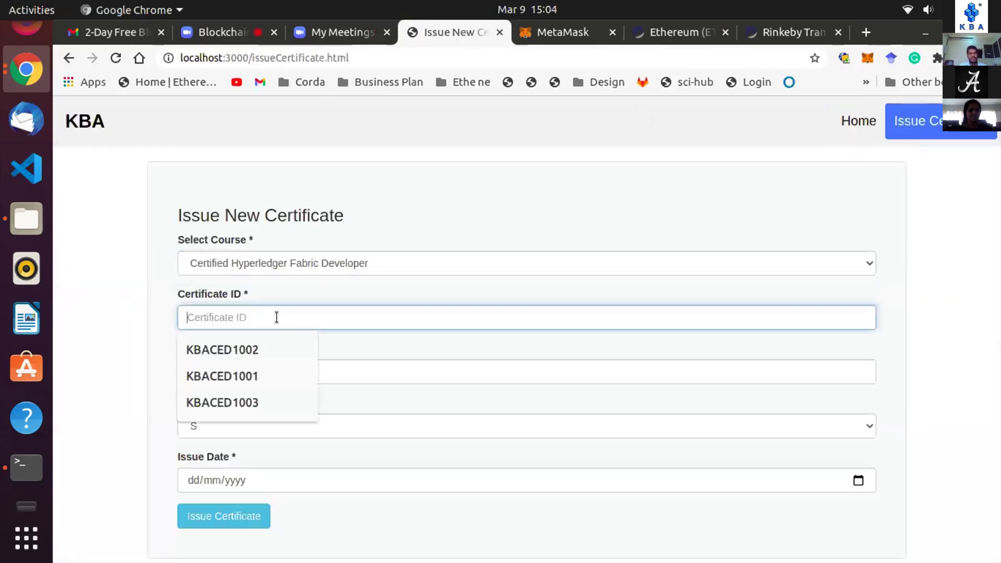
type("KBACHD")
key("Tab")
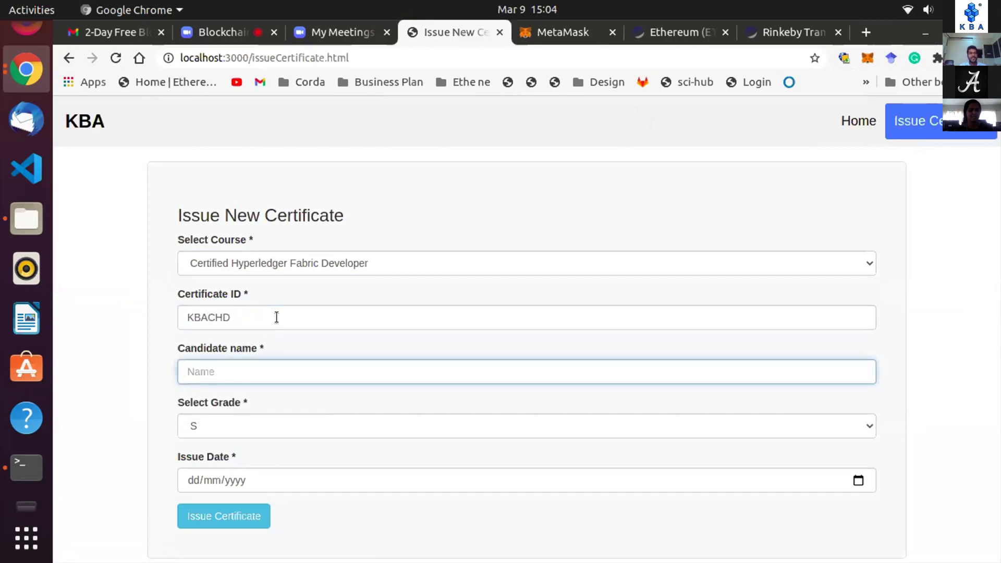
Step: Enter the candidate's name, select grade B and set the issue date to 18/03/2021
type("Karthika")
key("BackSpace")
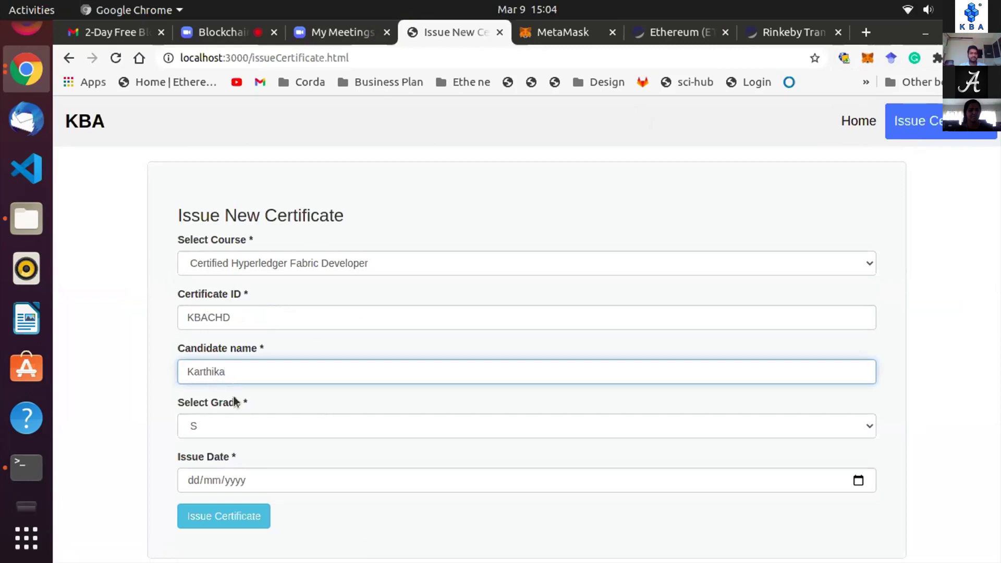
left_click(231, 435)
left_click(233, 468)
key("Tab")
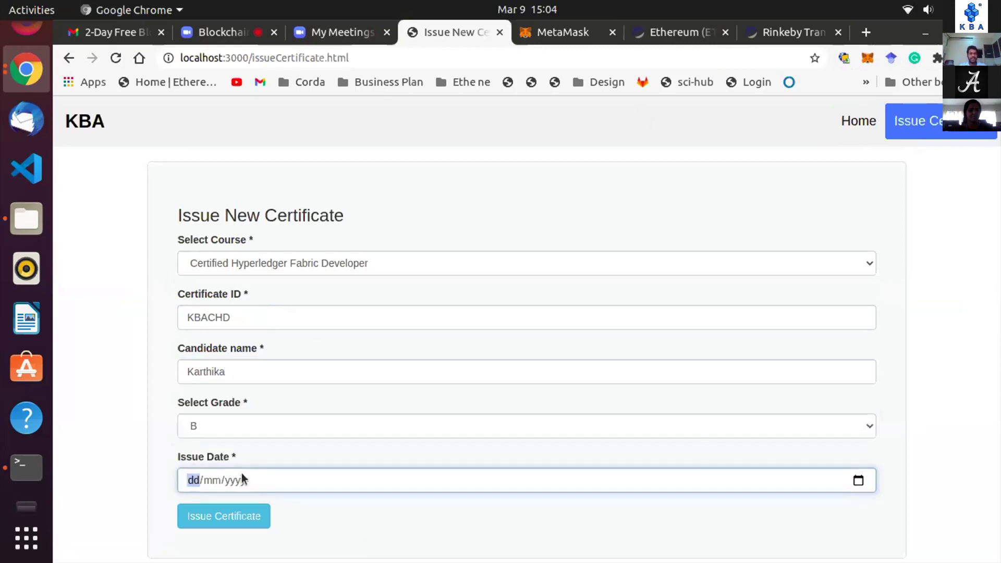
left_click(858, 480)
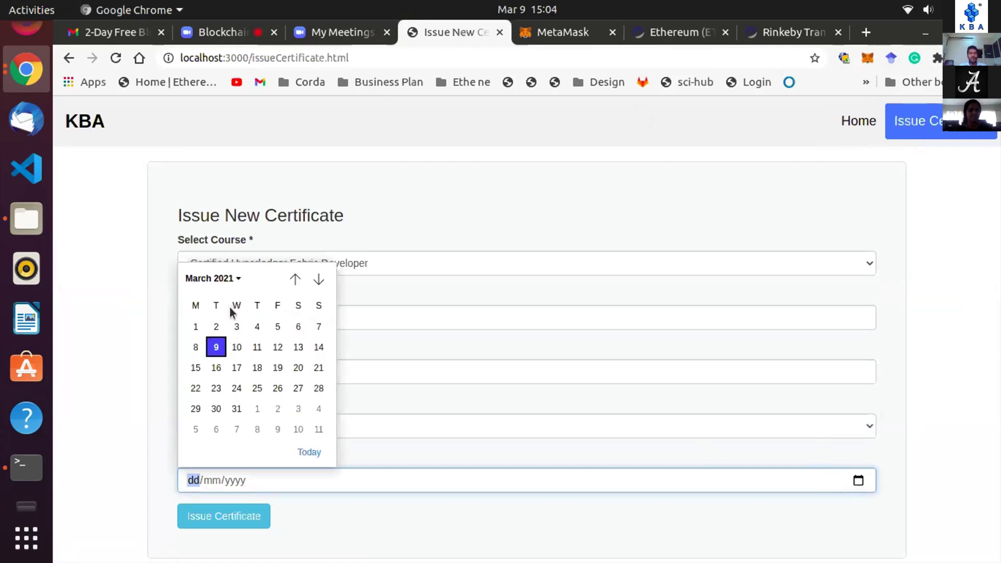
left_click(267, 364)
left_click(348, 539)
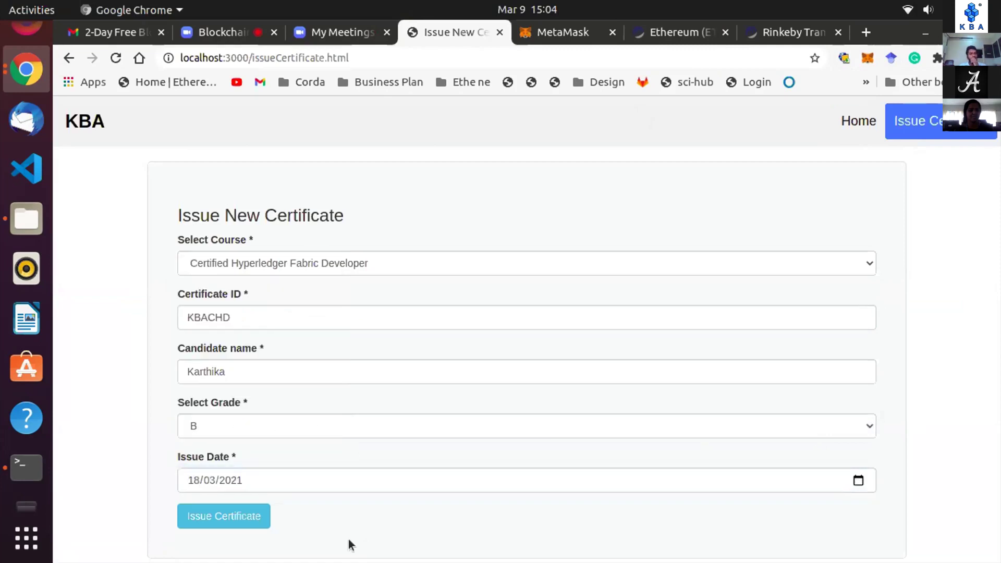
Step: Submit the new certificate, check the total amount and confirm the contract interaction in MetaMask
left_click(250, 523)
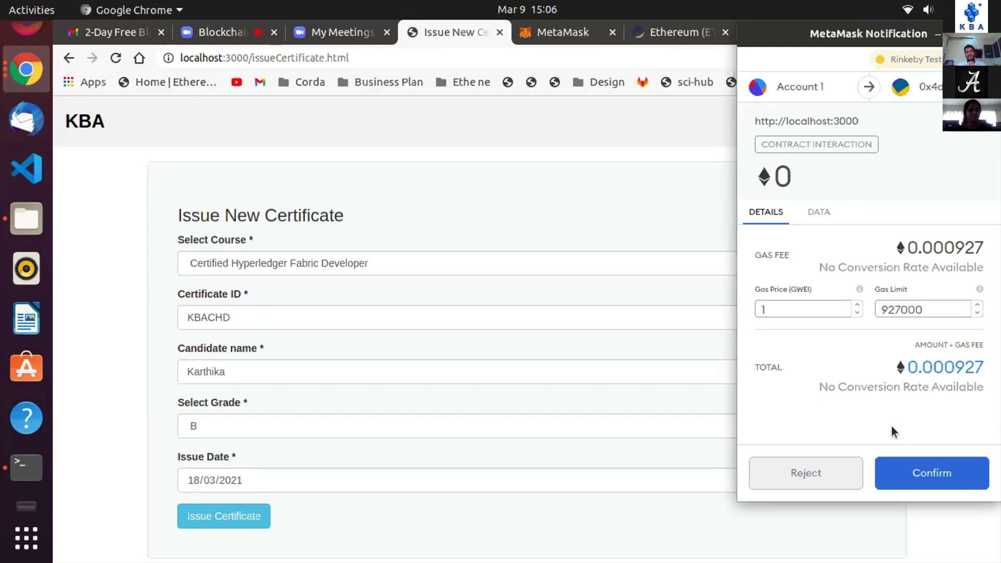
left_click_drag(907, 367, 997, 368)
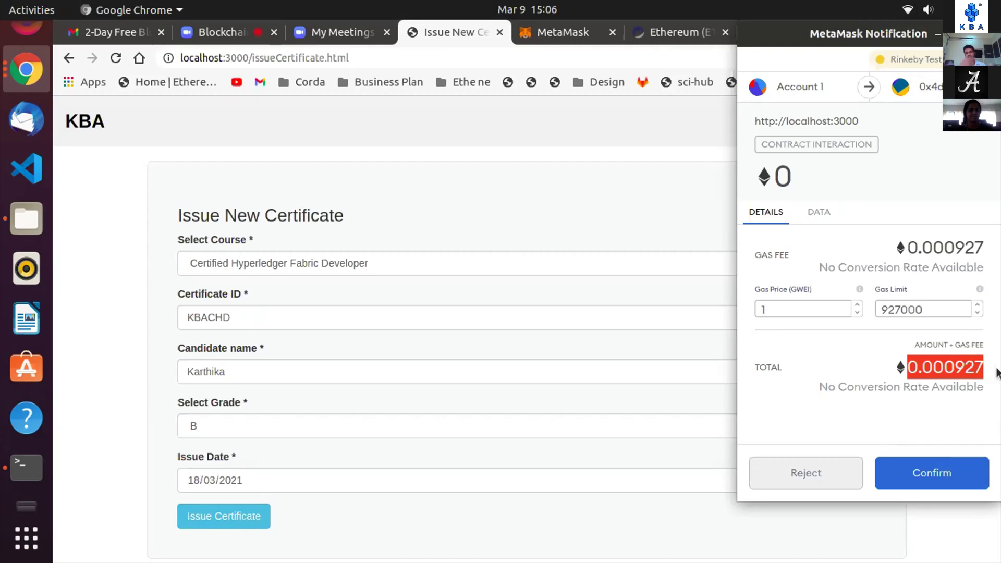
left_click(924, 472)
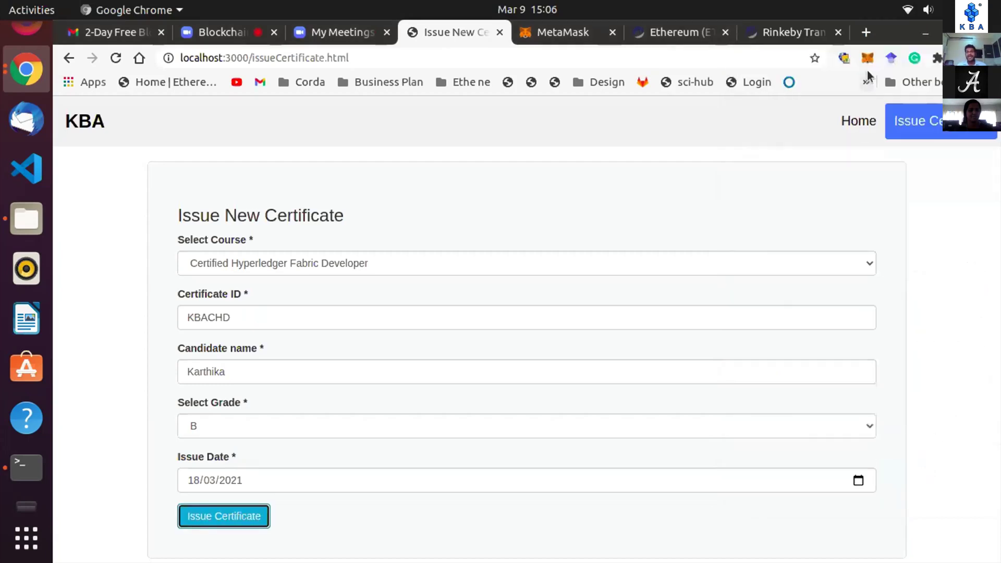
Step: Open the account's ETH asset in MetaMask and review its list of contract interactions
left_click(559, 34)
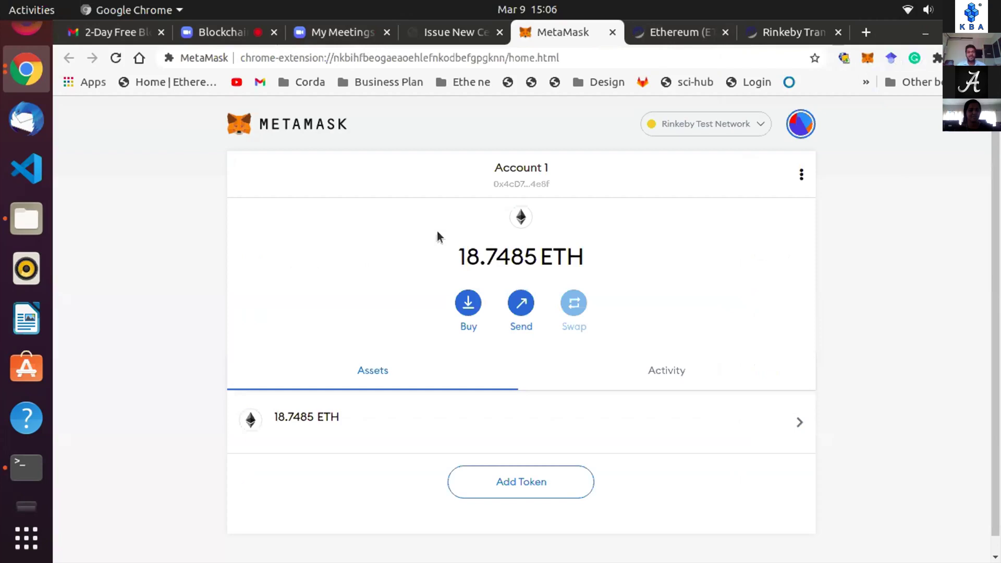
left_click(306, 430)
scroll(424, 342, "down", 5)
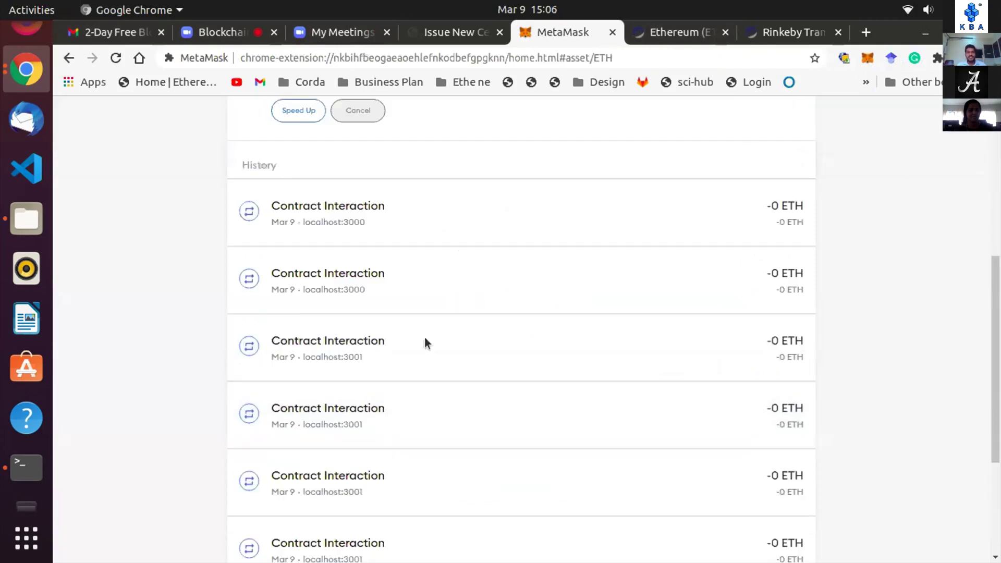
scroll(410, 281, "down", 5)
scroll(412, 283, "up", 10)
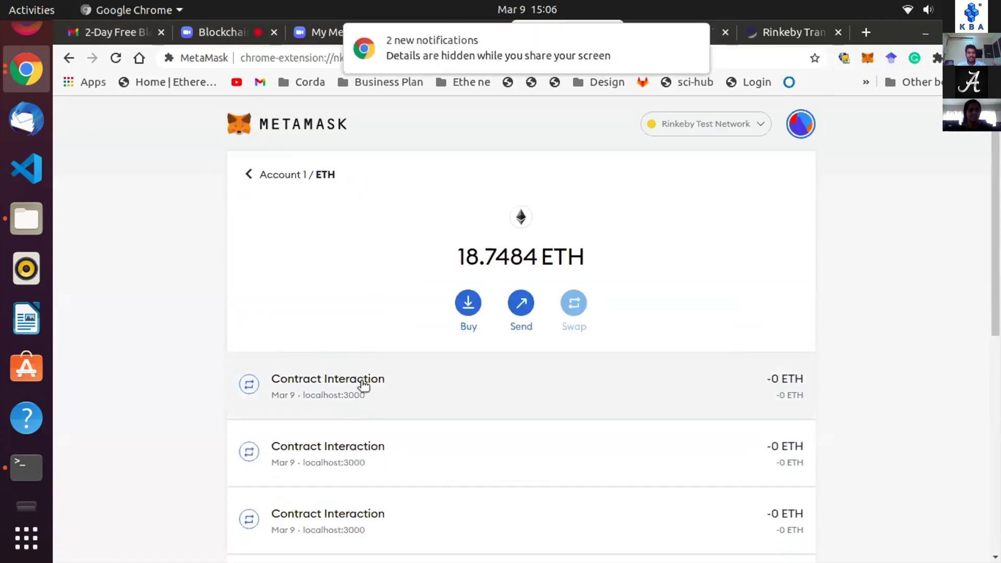
scroll(433, 360, "down", 4)
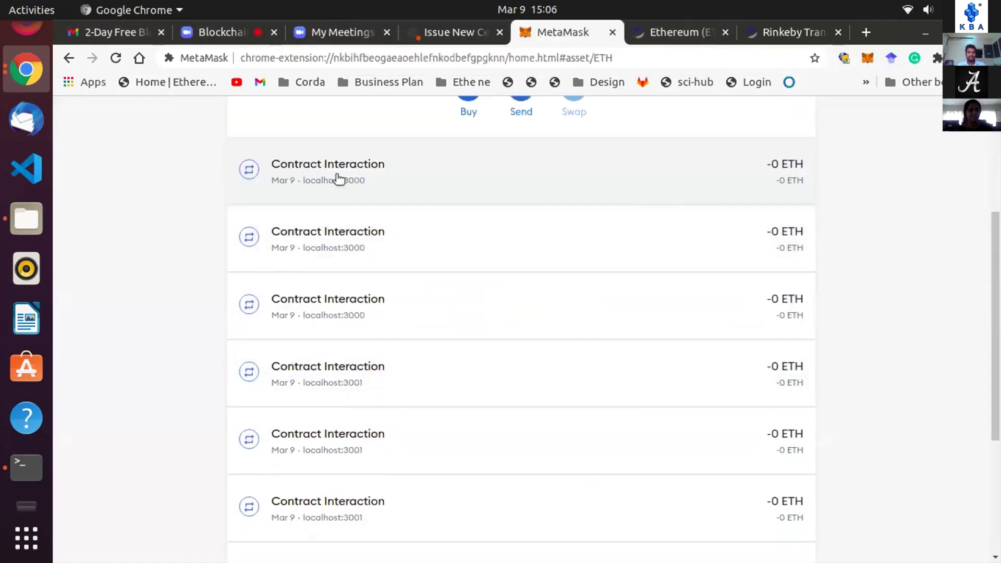
Step: Open the latest contract interaction's transaction on Etherscan from its MetaMask details, and switch the explorer to Ethereum Mainnet
left_click(339, 179)
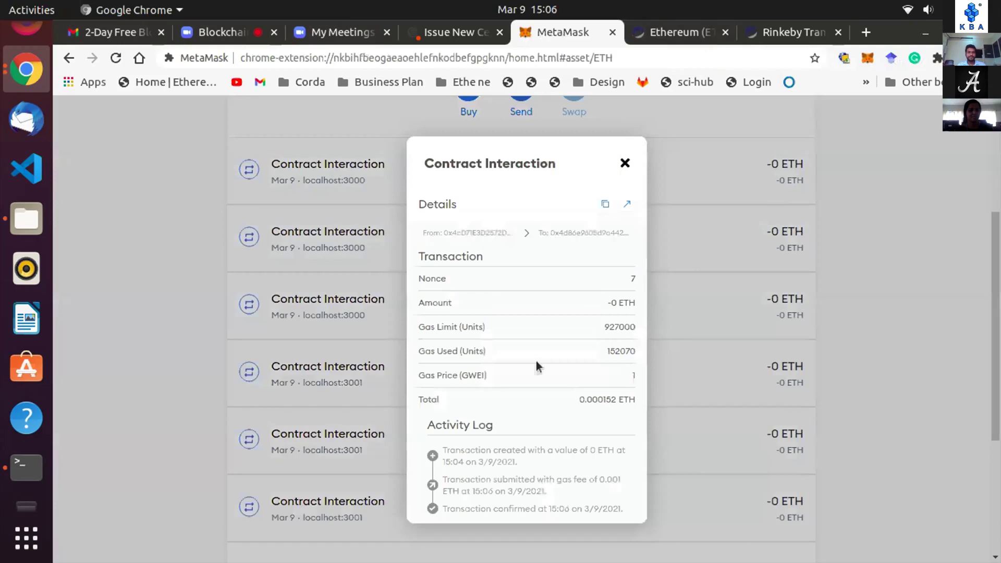
left_click(477, 448)
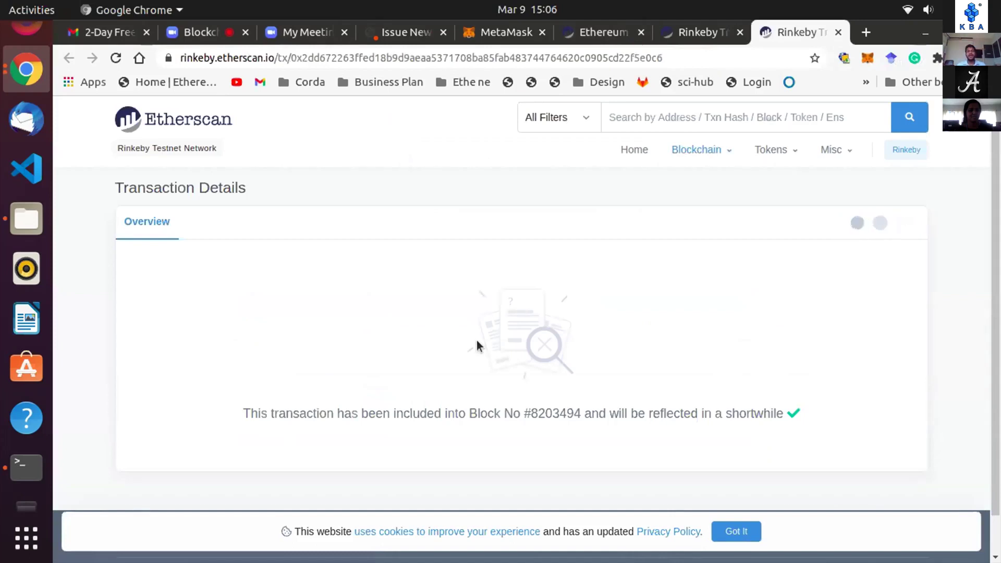
mouse_move(926, 158)
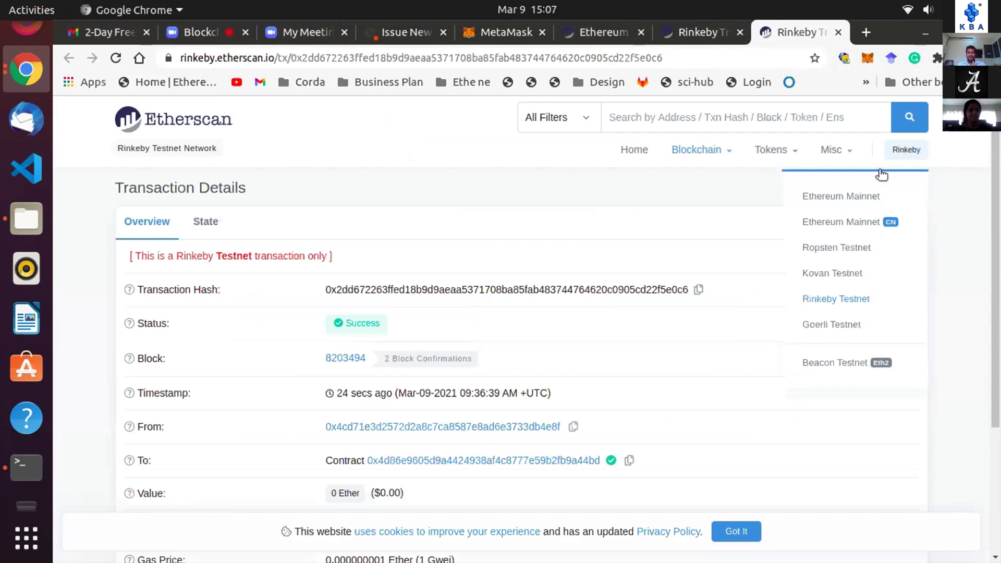
left_click(849, 204)
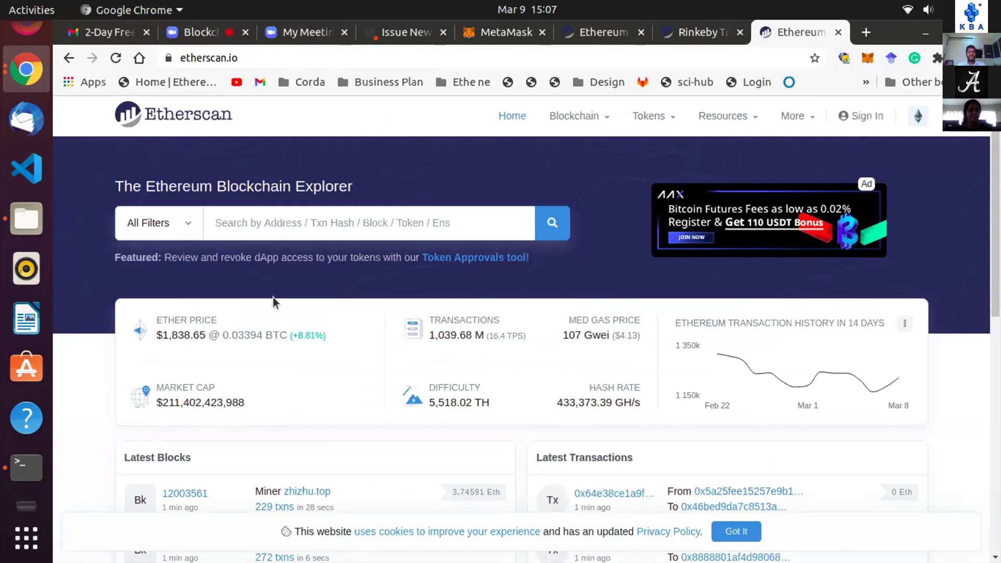
Step: Search Google for "1 ether to usd" in a new browser tab
left_click(866, 32)
type("1 ether to")
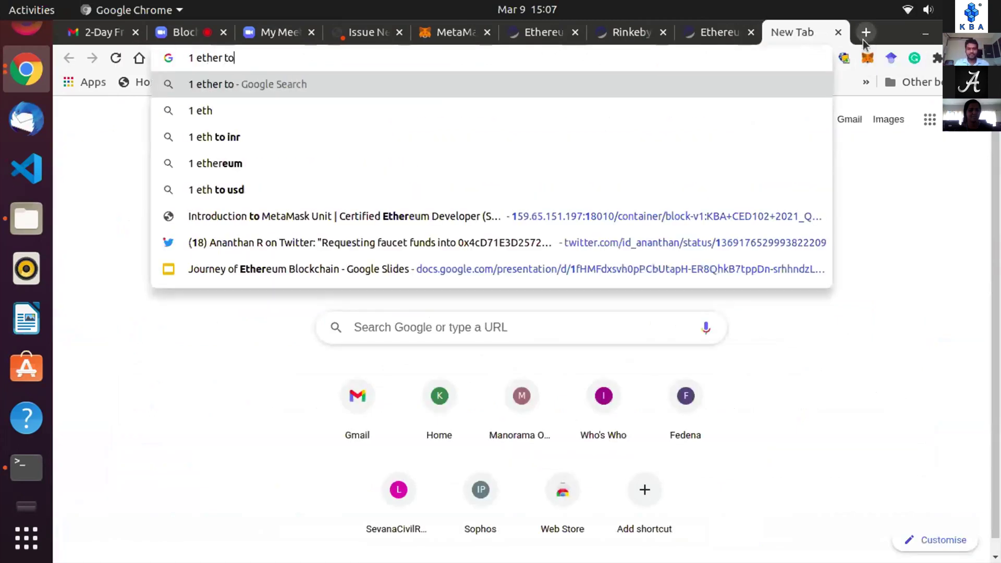
key("Down")
key("Down")
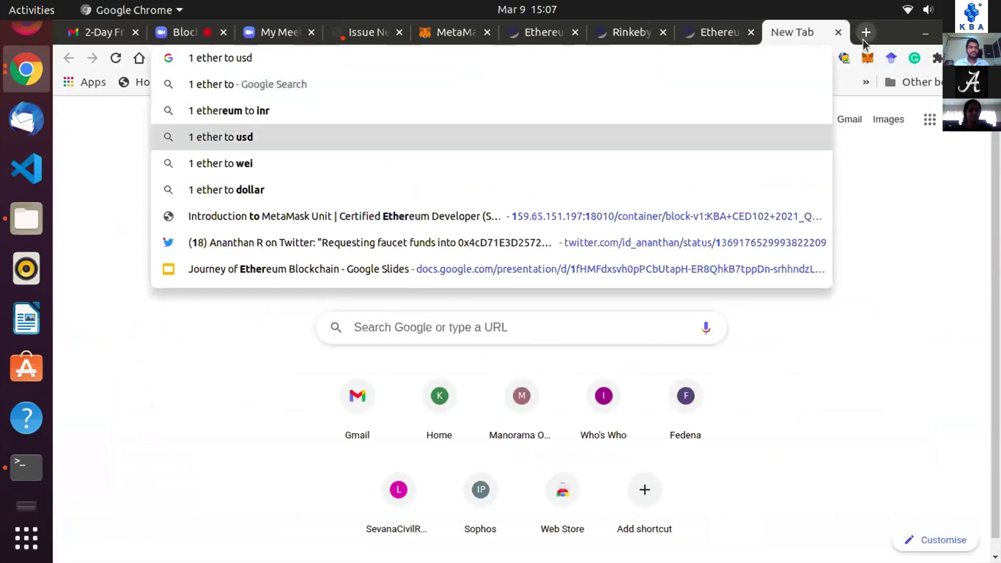
key("Return")
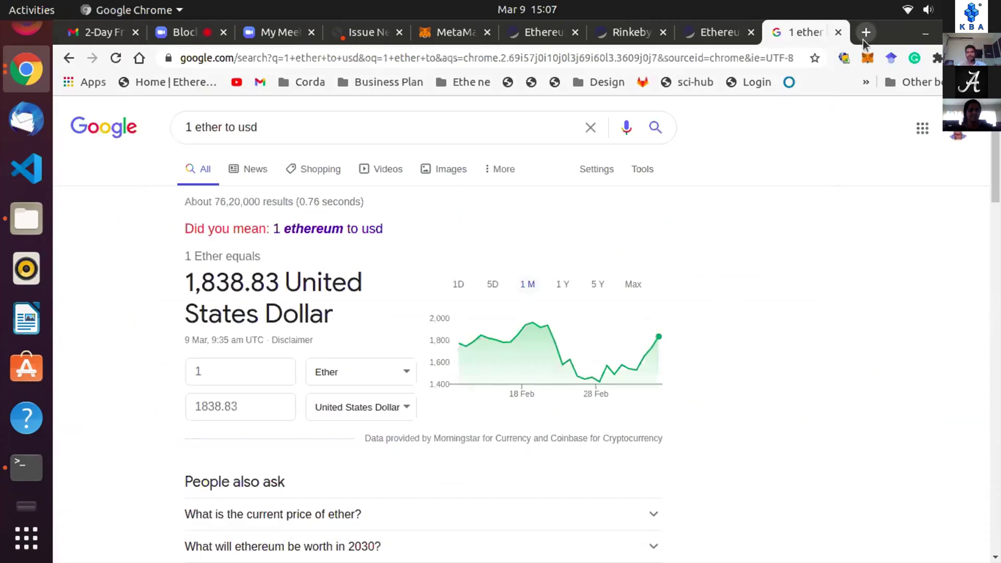
Step: Review the networks available in Etherscan and in the MetaMask extension, keeping Rinkeby Test Network selected
left_click(730, 32)
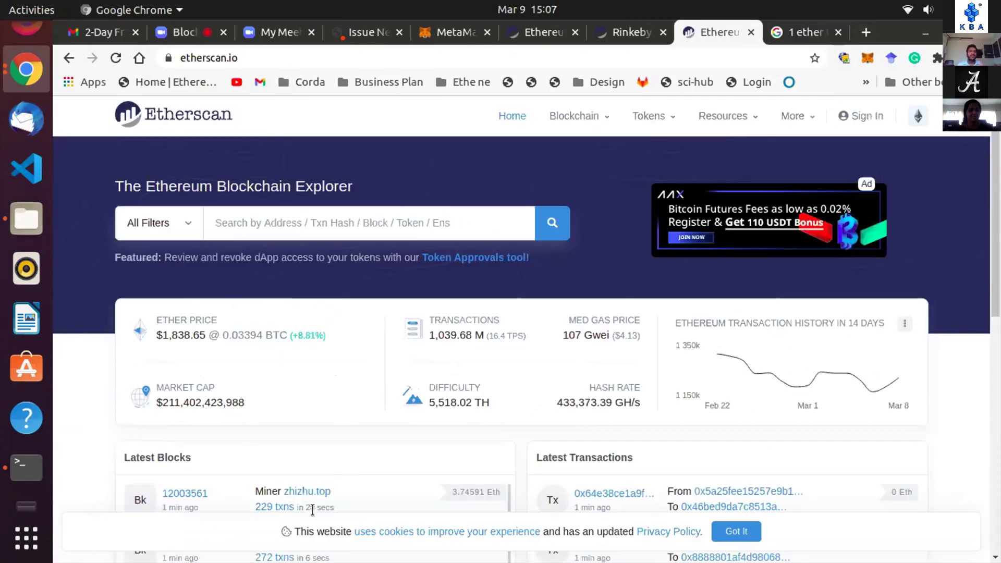
left_click(918, 117)
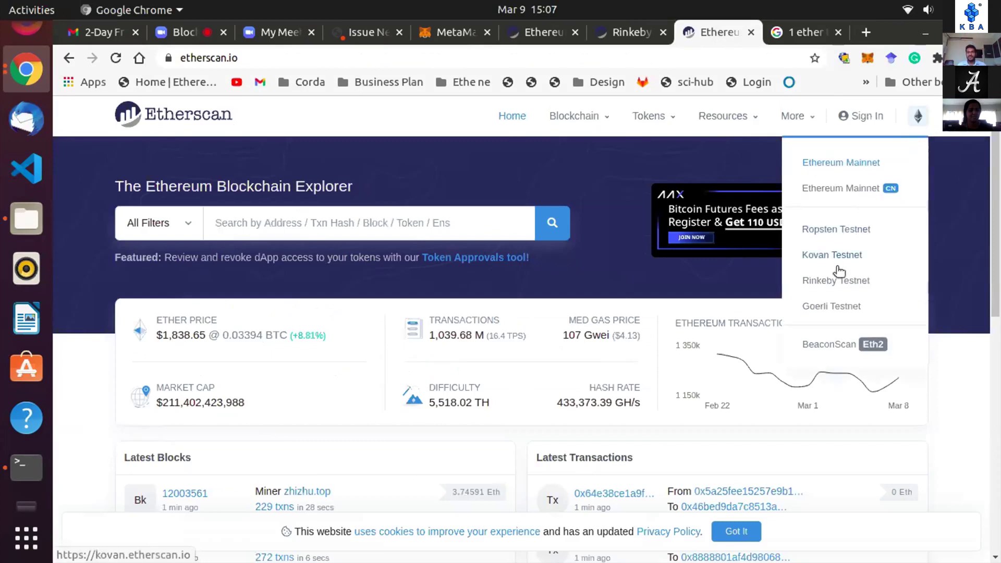
left_click(440, 32)
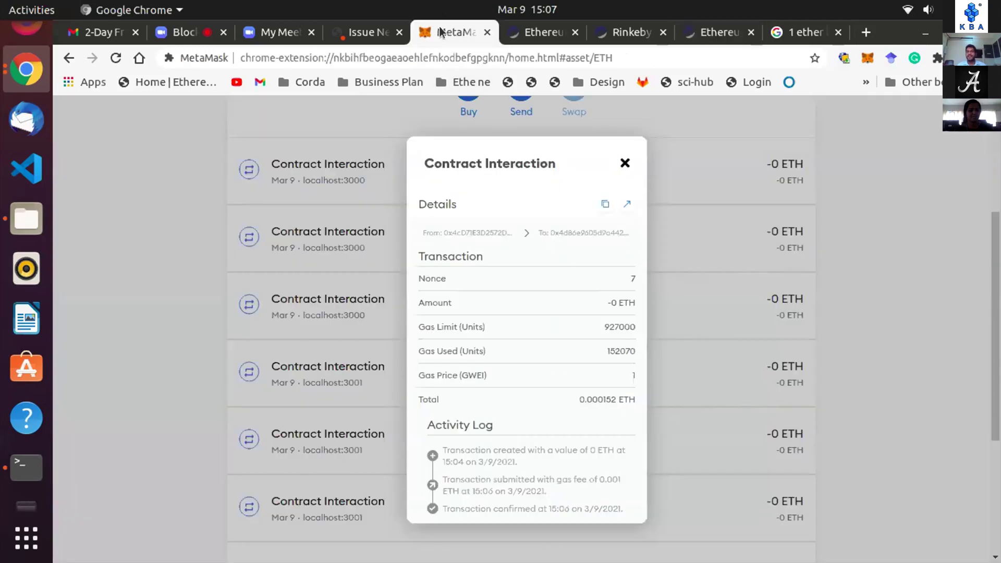
left_click(866, 60)
left_click(850, 102)
left_click(803, 100)
left_click(785, 95)
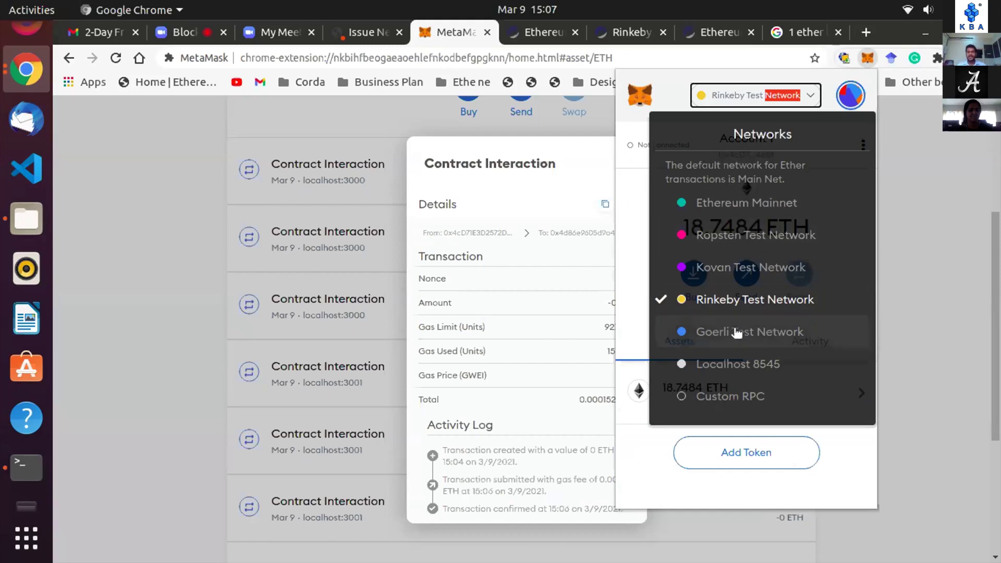
left_click(720, 295)
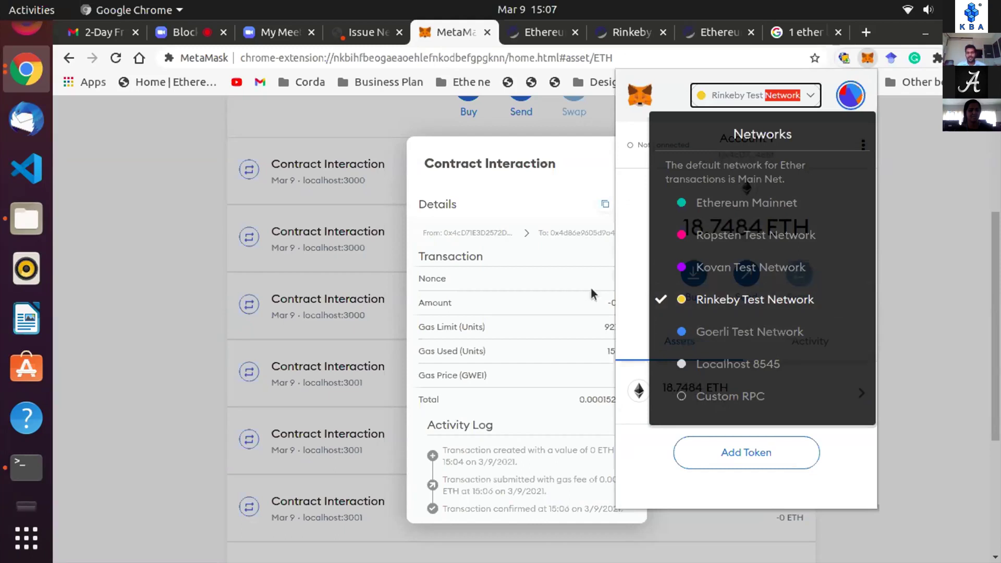
left_click(521, 179)
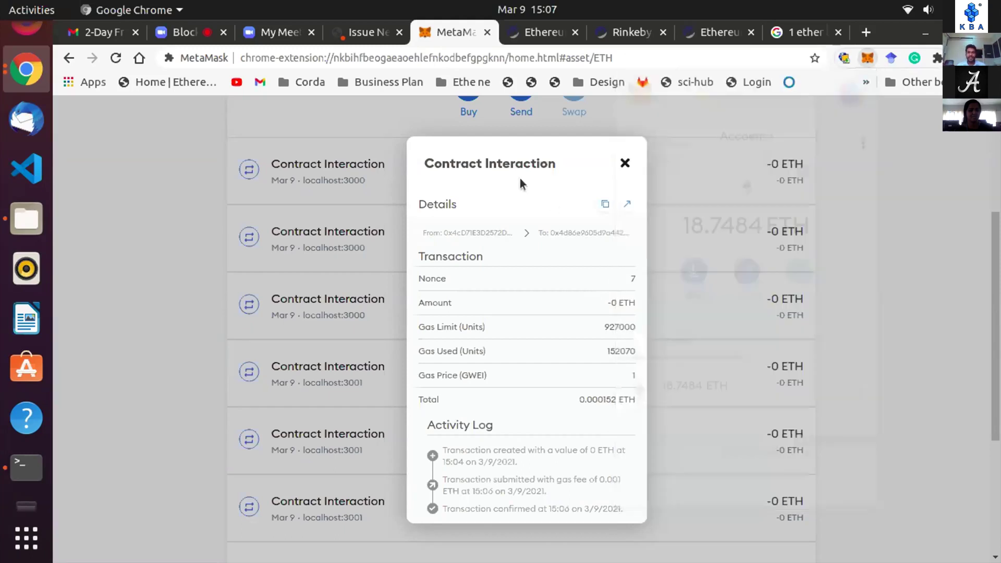
Step: Look up block 0 on the mainnet Etherscan explorer and examine its block details
left_click(722, 33)
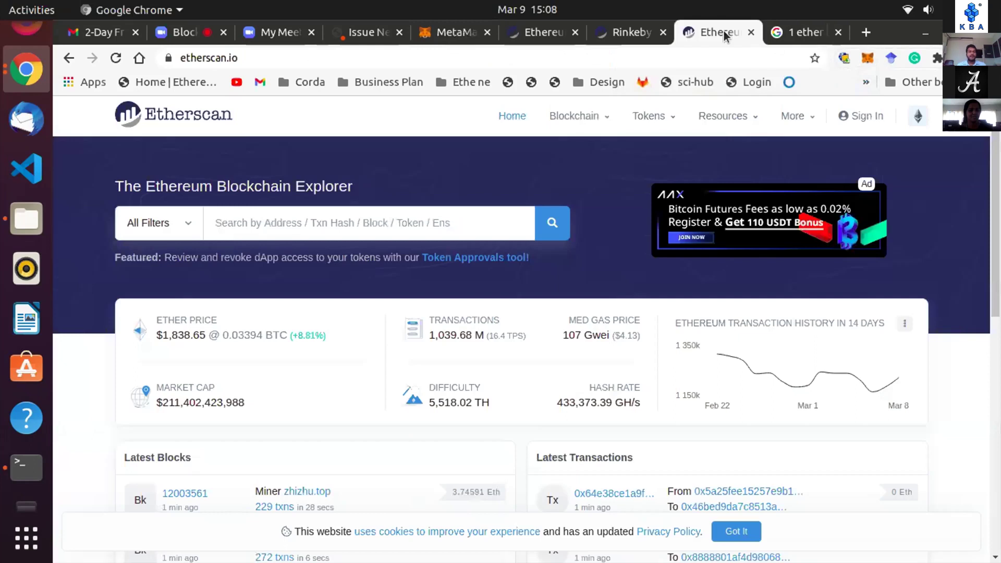
left_click(358, 221)
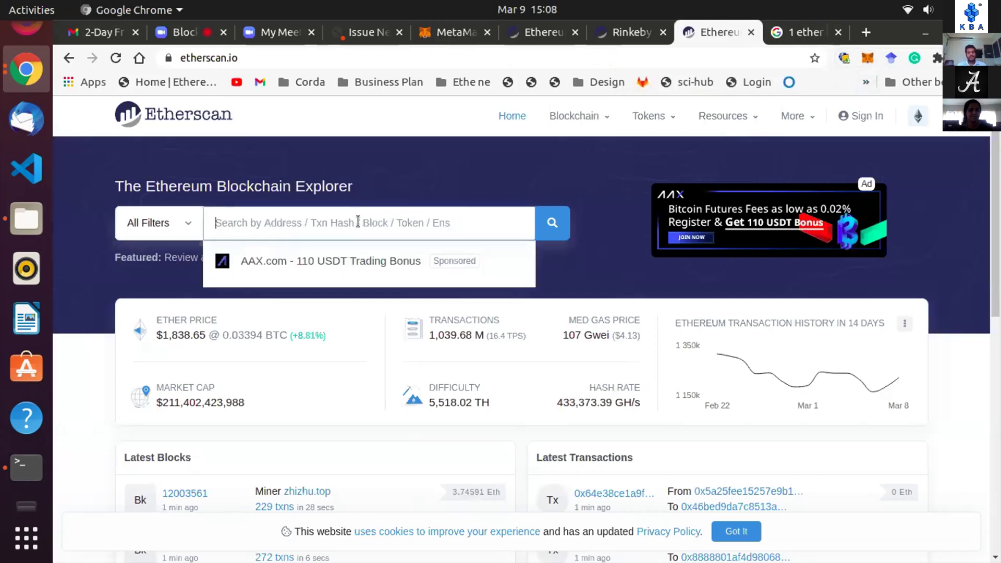
type("0x")
key("Return")
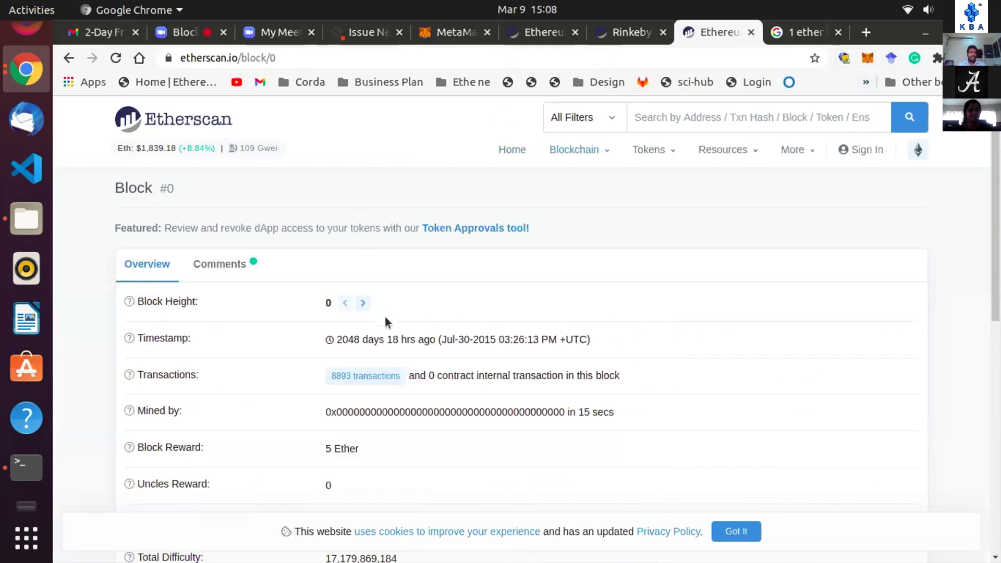
scroll(385, 315, "down", 5)
scroll(385, 316, "down", 4)
scroll(385, 316, "up", 8)
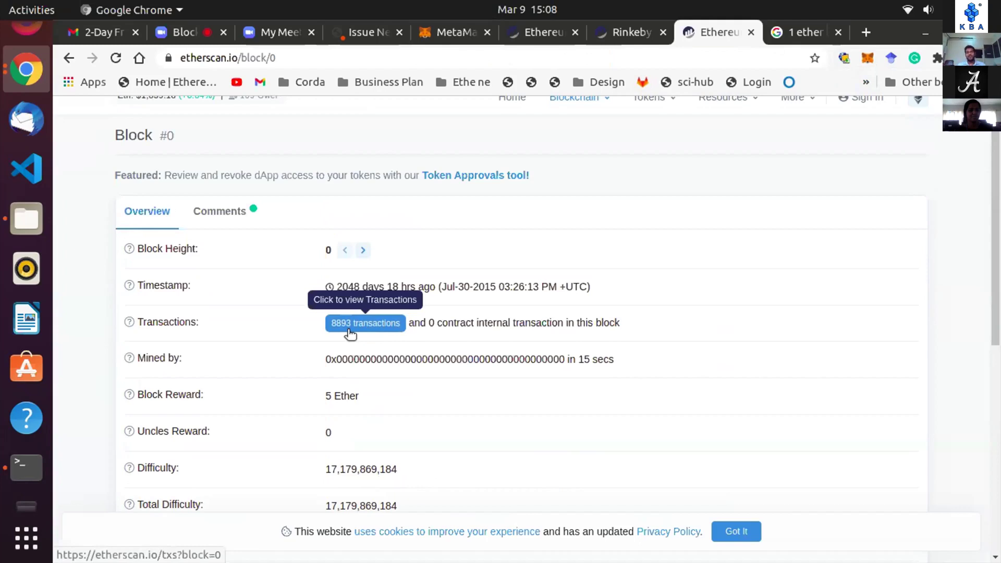
Step: Browse the transactions of block 0, dismissing the cookie notice, and return to the Etherscan home page
left_click(350, 329)
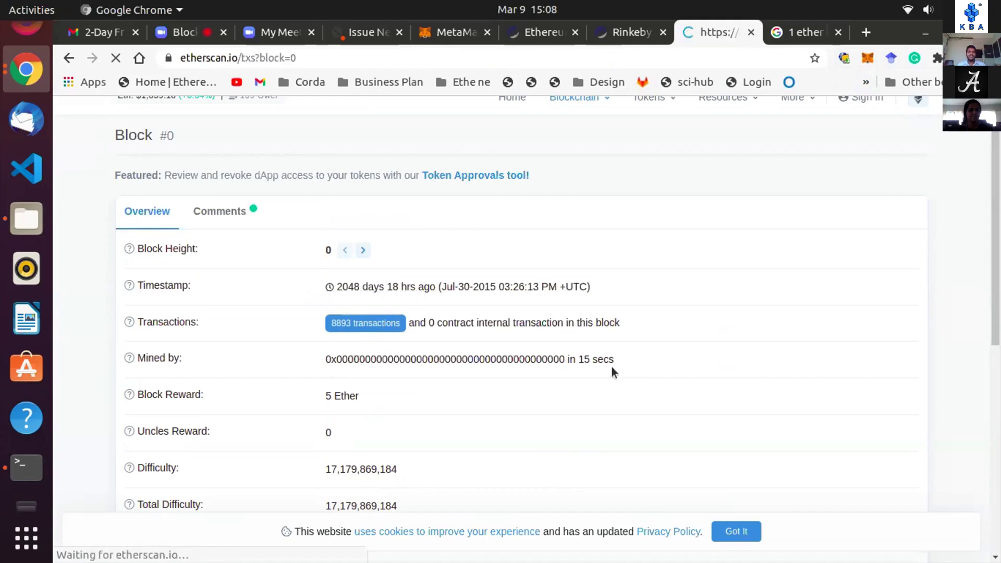
scroll(613, 407, "down", 10)
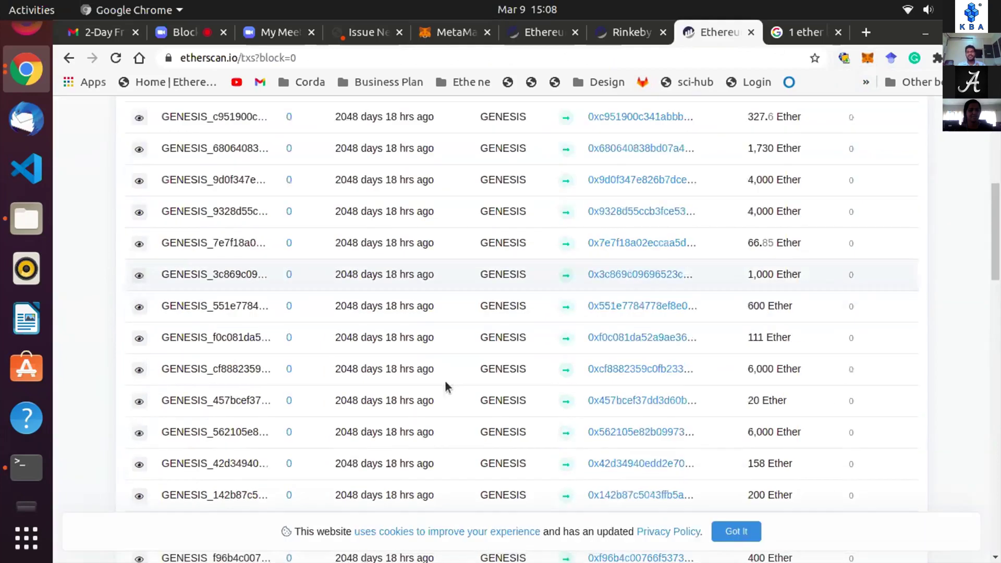
scroll(446, 381, "down", 15)
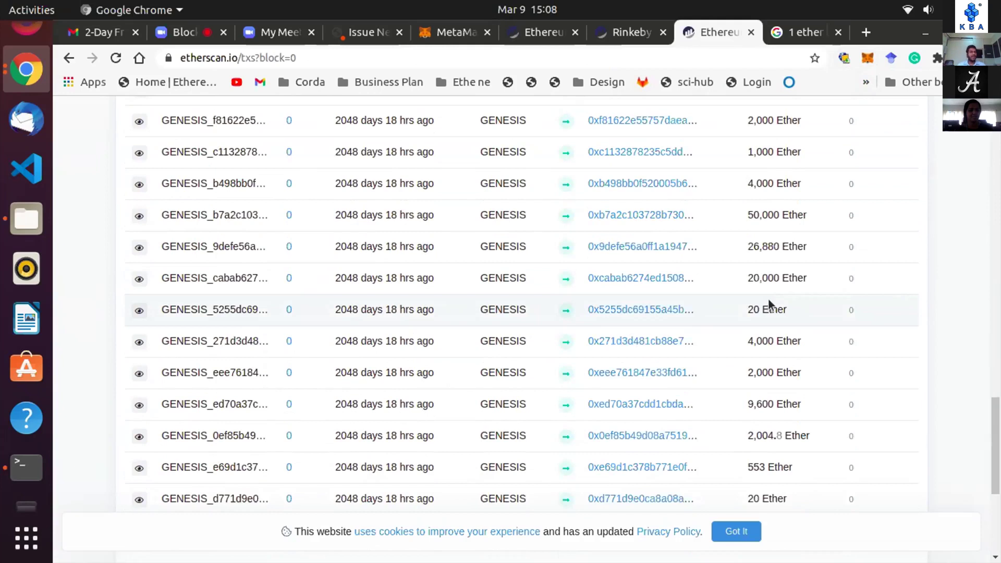
left_click(736, 531)
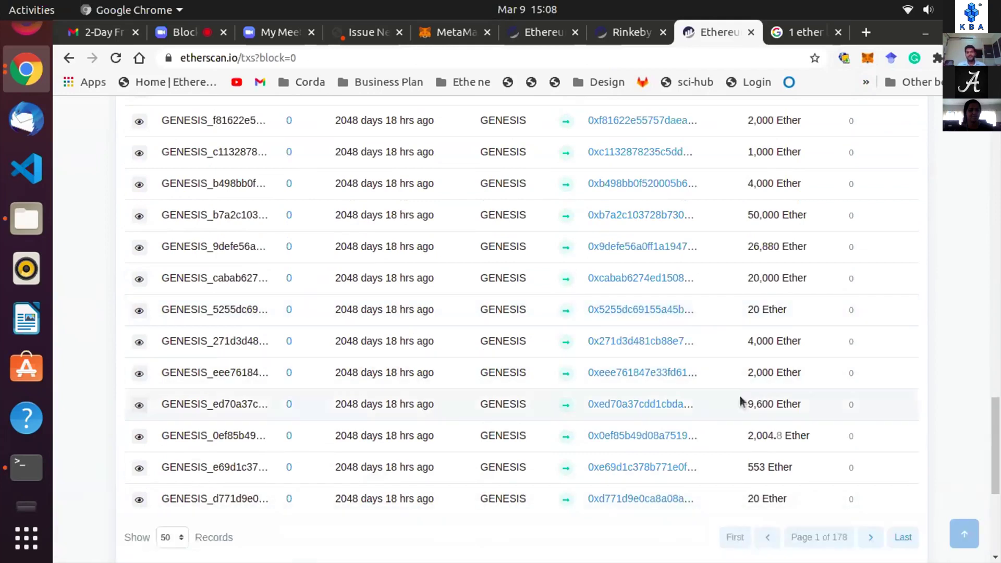
scroll(742, 401, "down", 5)
scroll(741, 398, "up", 20)
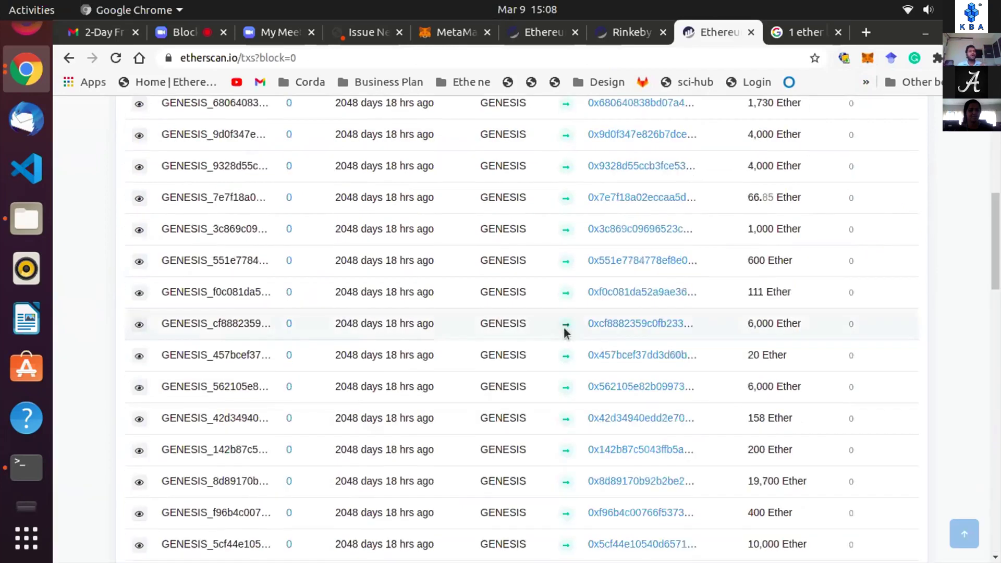
scroll(566, 332, "up", 8)
left_click(187, 120)
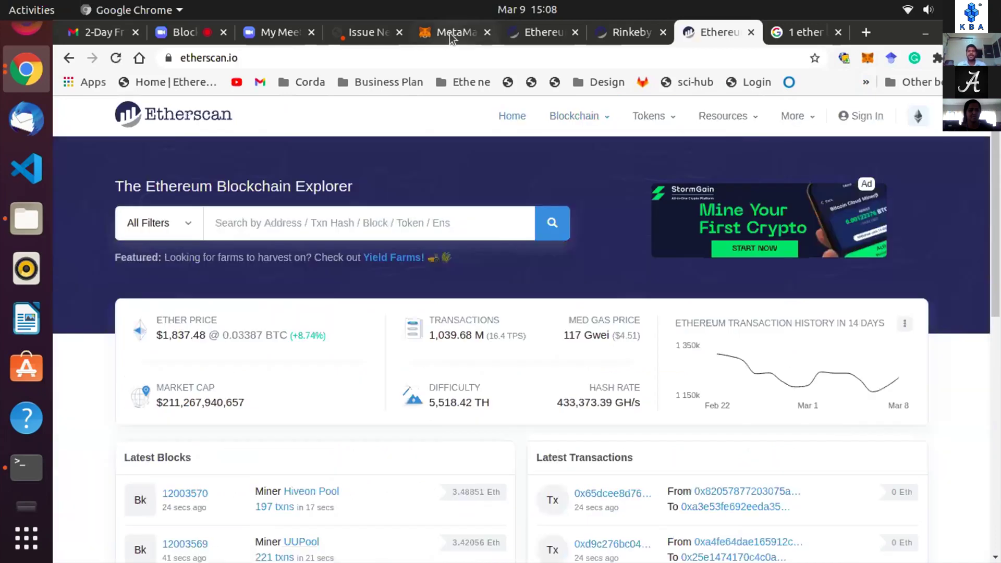
Step: Close the contract interaction details in MetaMask and dismiss the certificate issue message in the KBA app
left_click(450, 33)
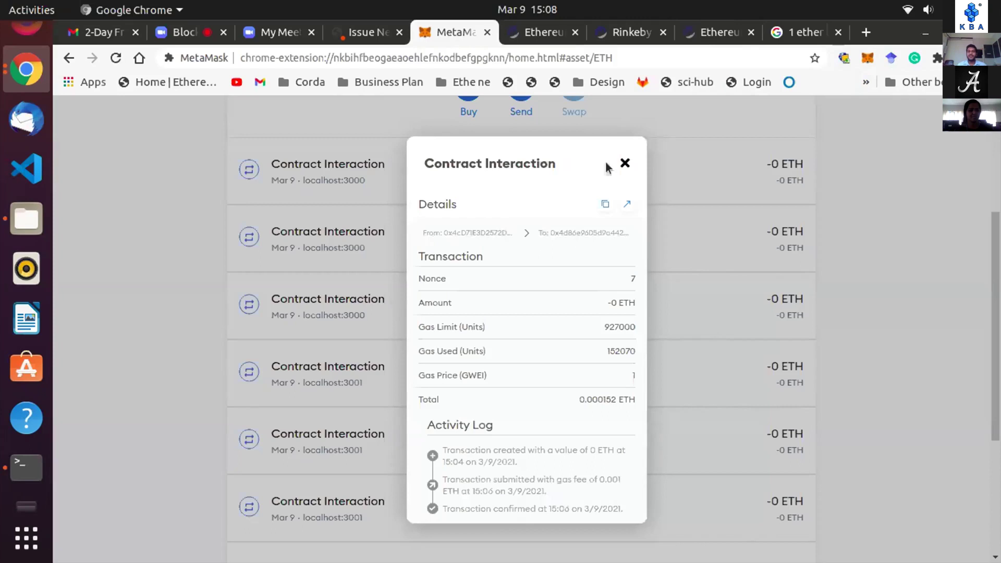
left_click(625, 164)
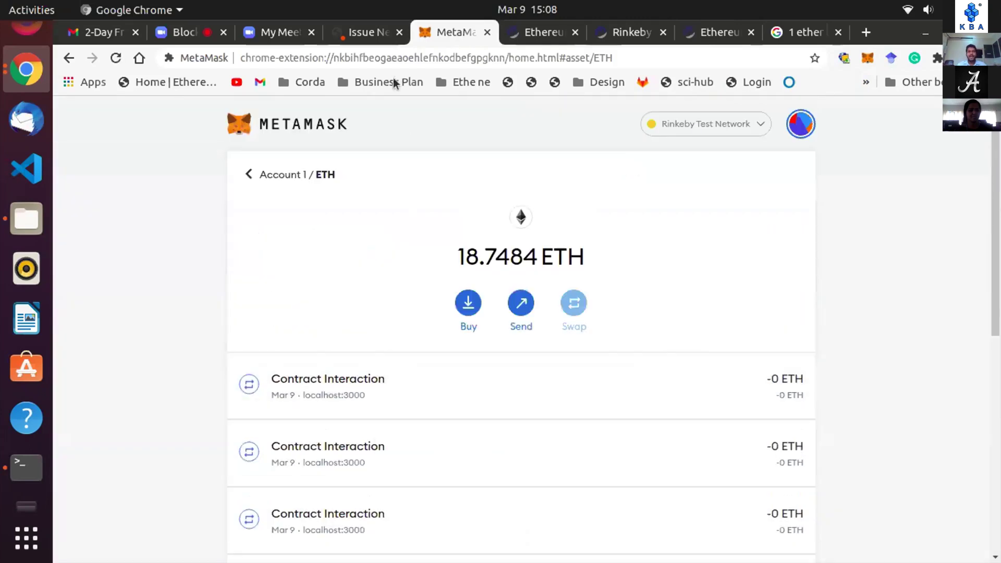
left_click(353, 31)
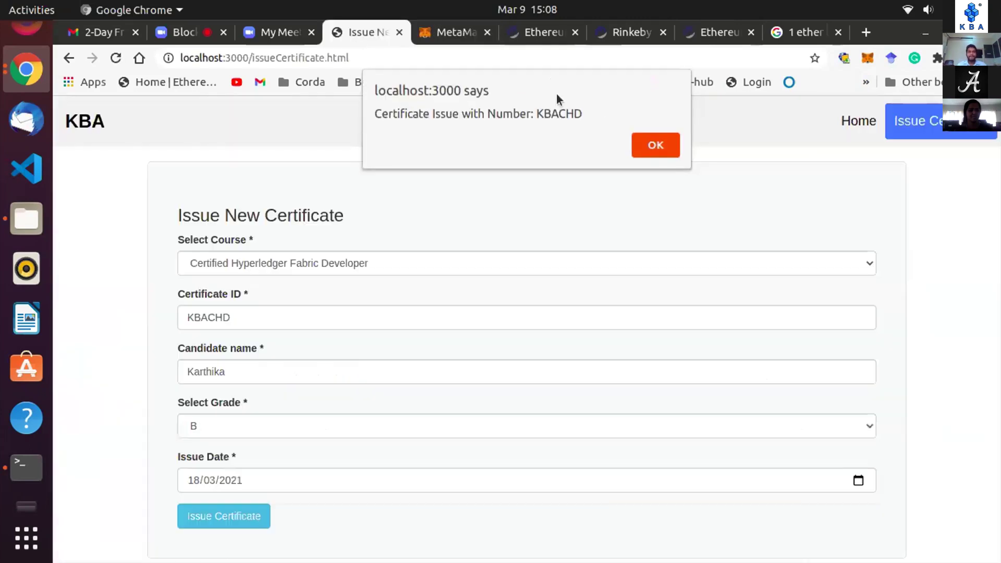
left_click(659, 145)
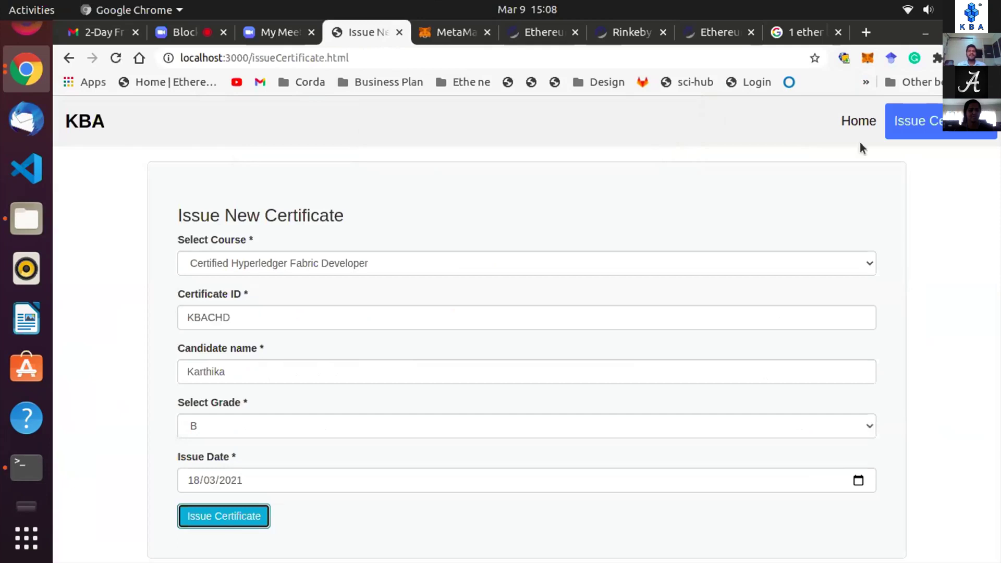
Step: View the certificate with ID KBACBA101 from the KBA app's home page
left_click(859, 121)
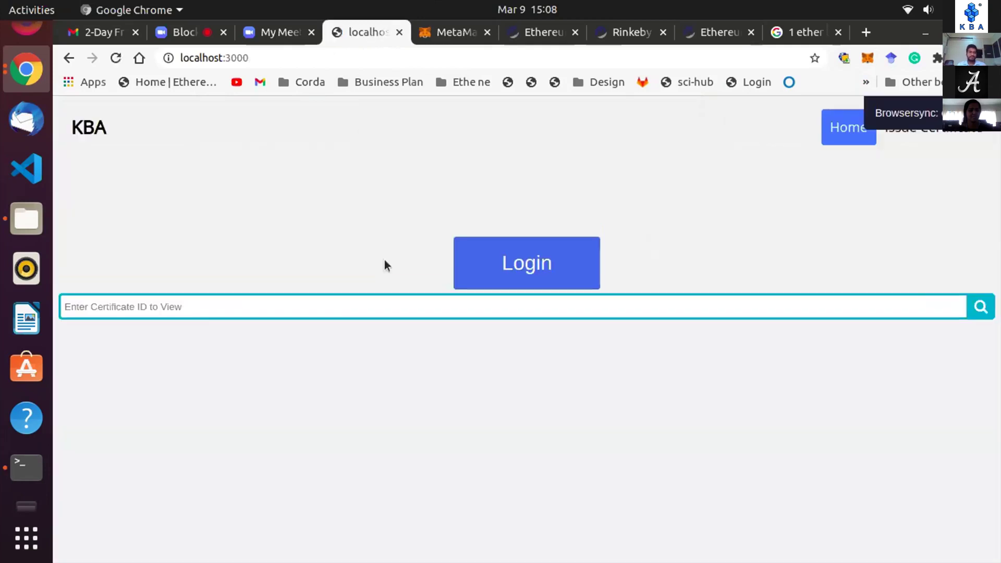
left_click(351, 305)
type("KBACBA101")
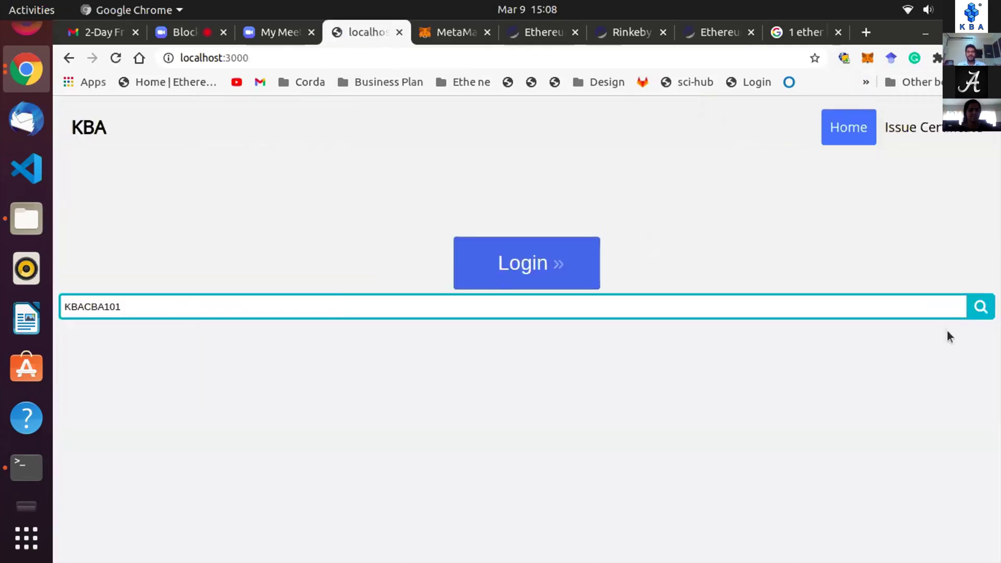
left_click(980, 306)
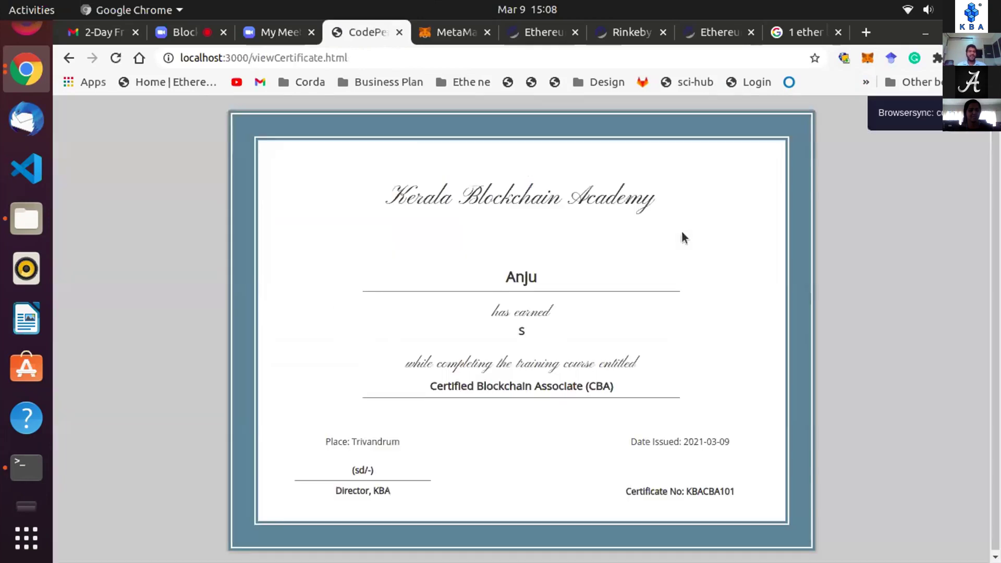